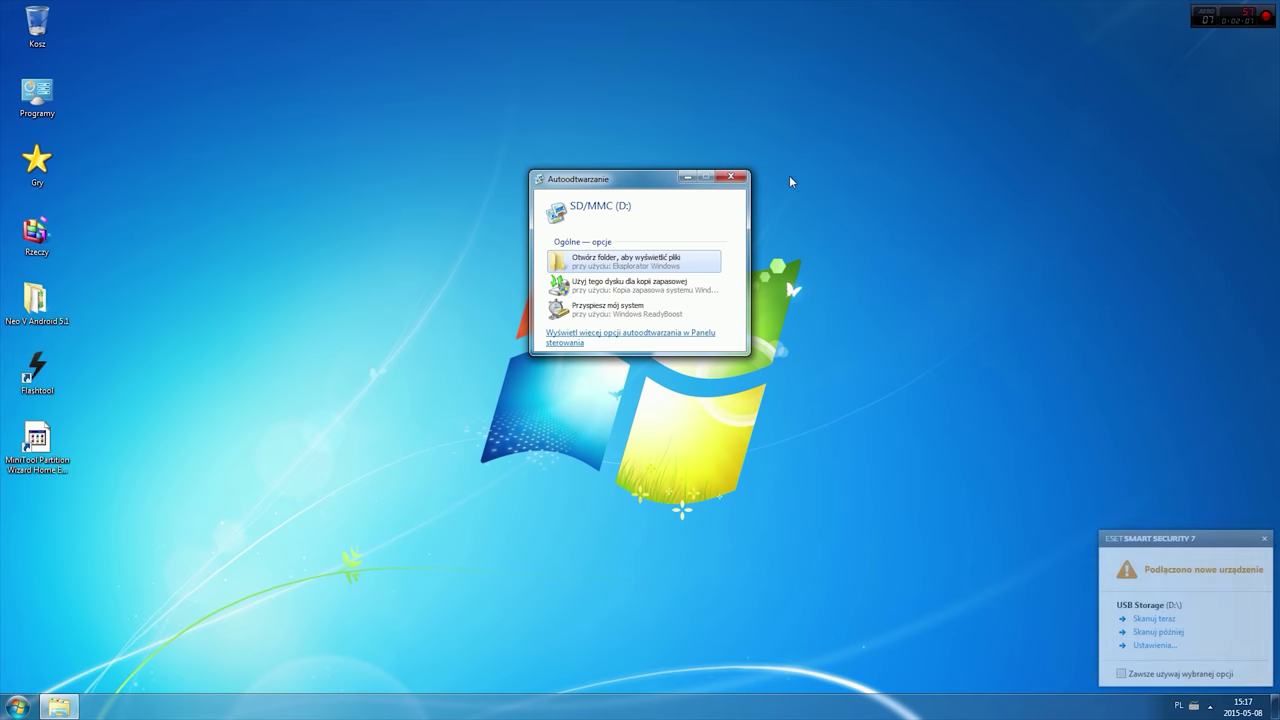
- Dismiss the AutoPlay and security notices, launch MiniTool Partition Wizard and decline the new version download
click(731, 177)
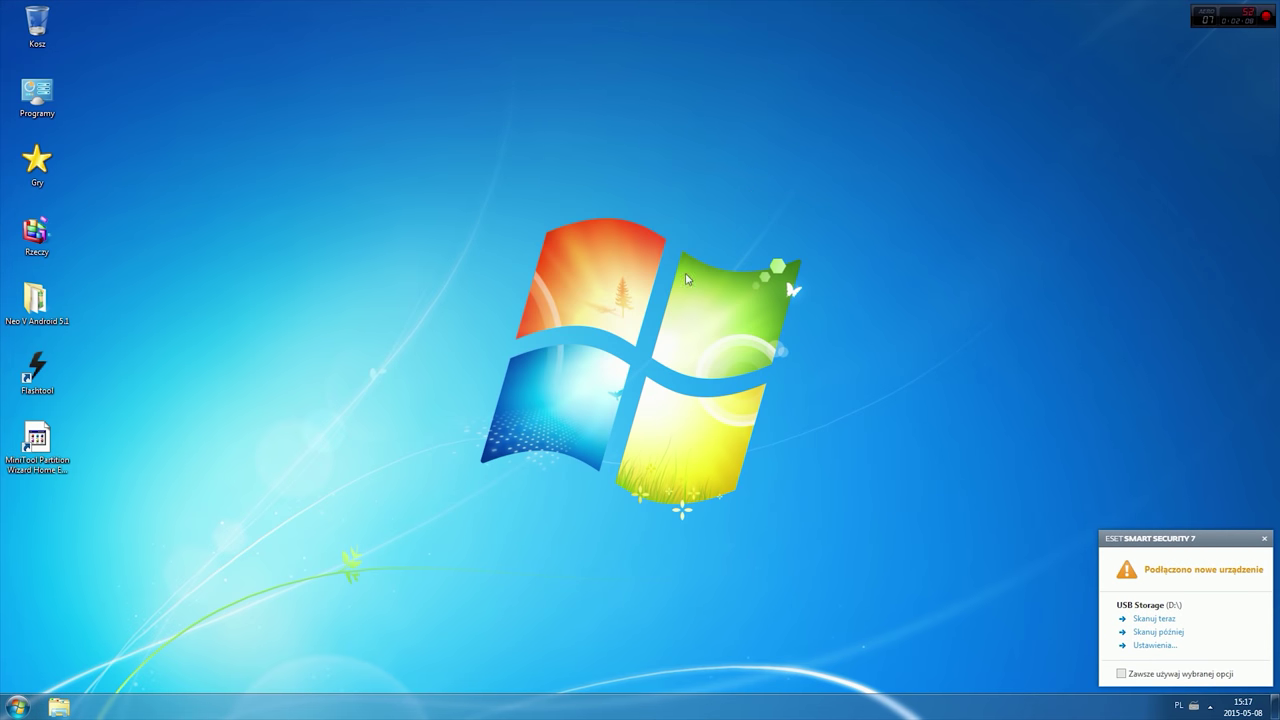
click(1265, 539)
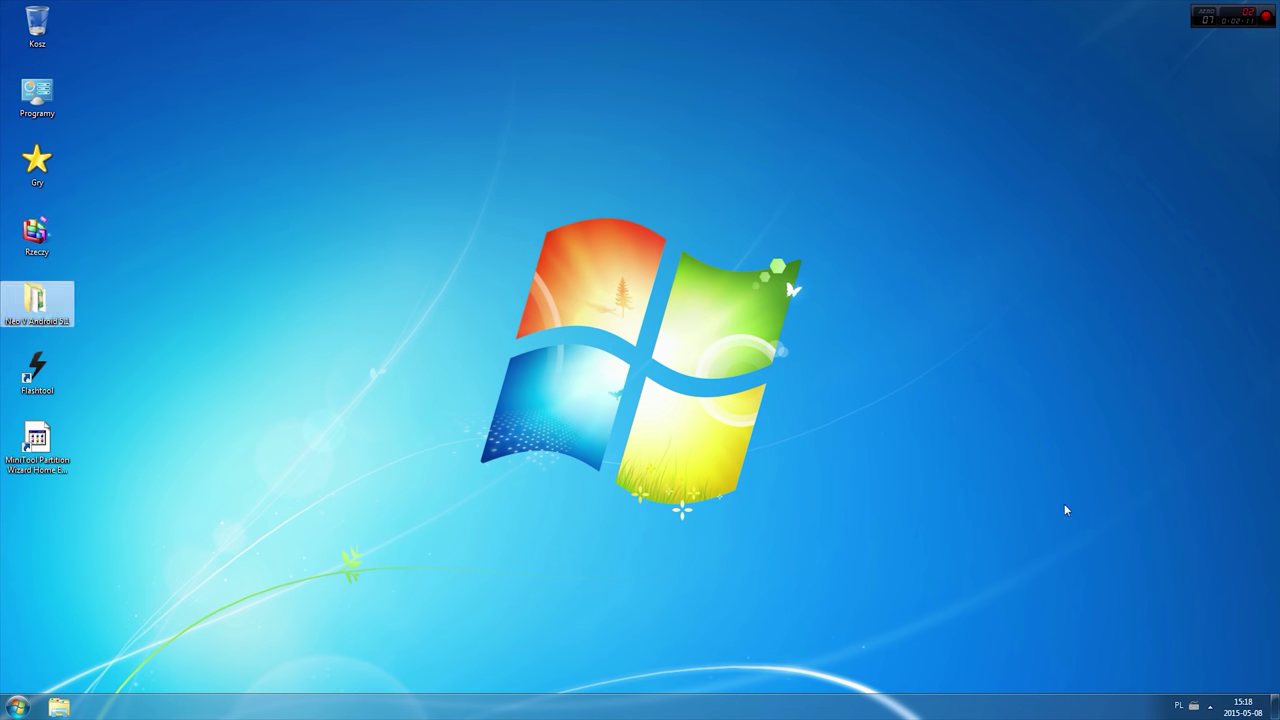
double_click(53, 438)
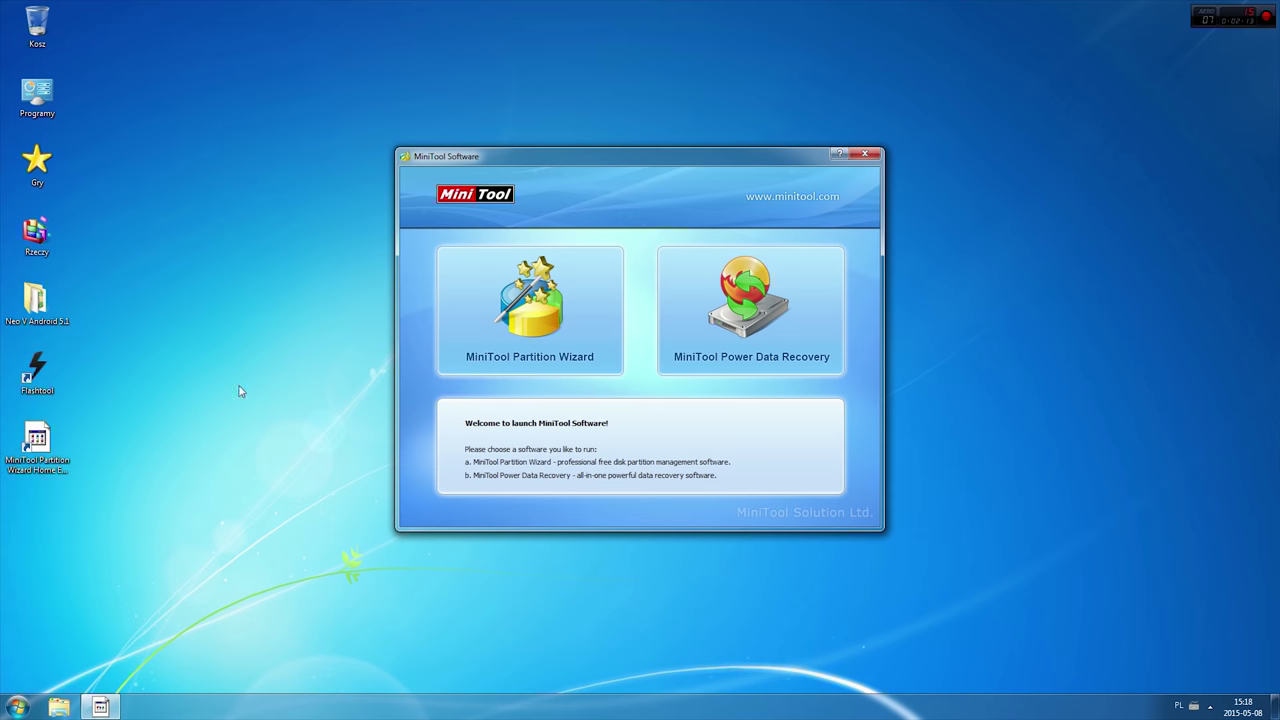
click(603, 340)
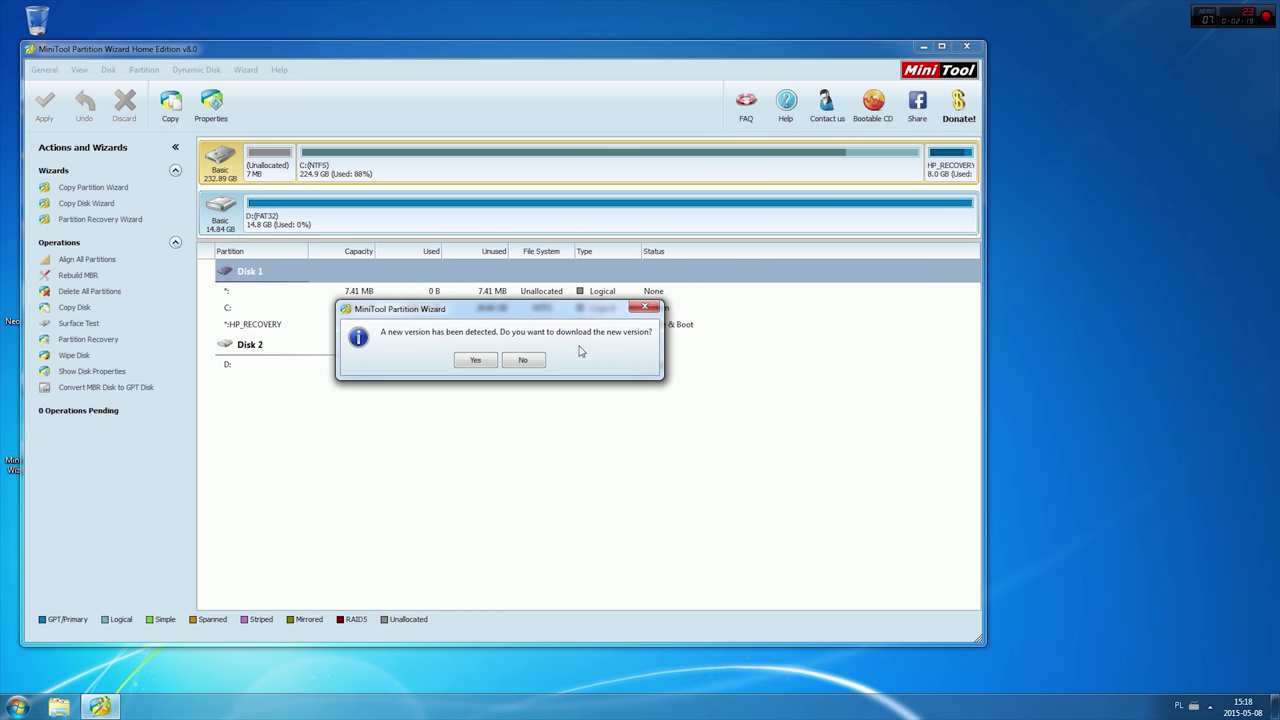
click(528, 362)
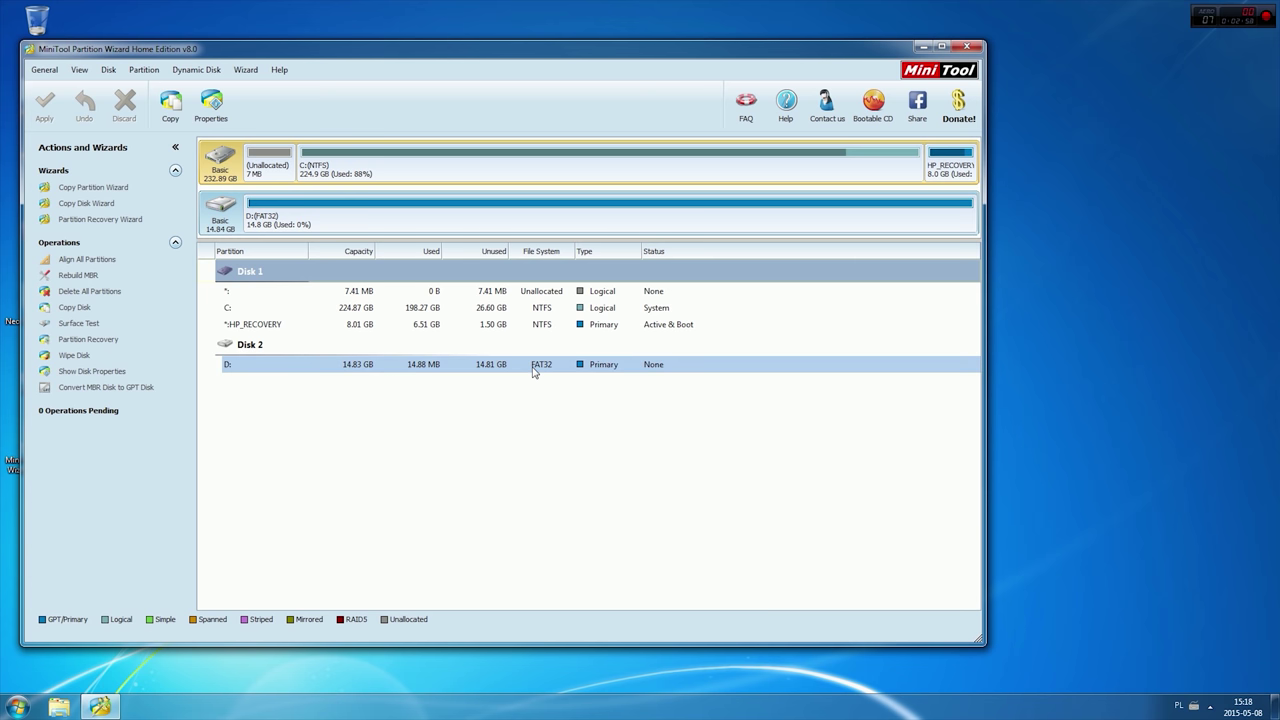
- Delete partition D: on Disk 2 and set up a new primary FAT32 partition in the freed space
right_click(534, 370)
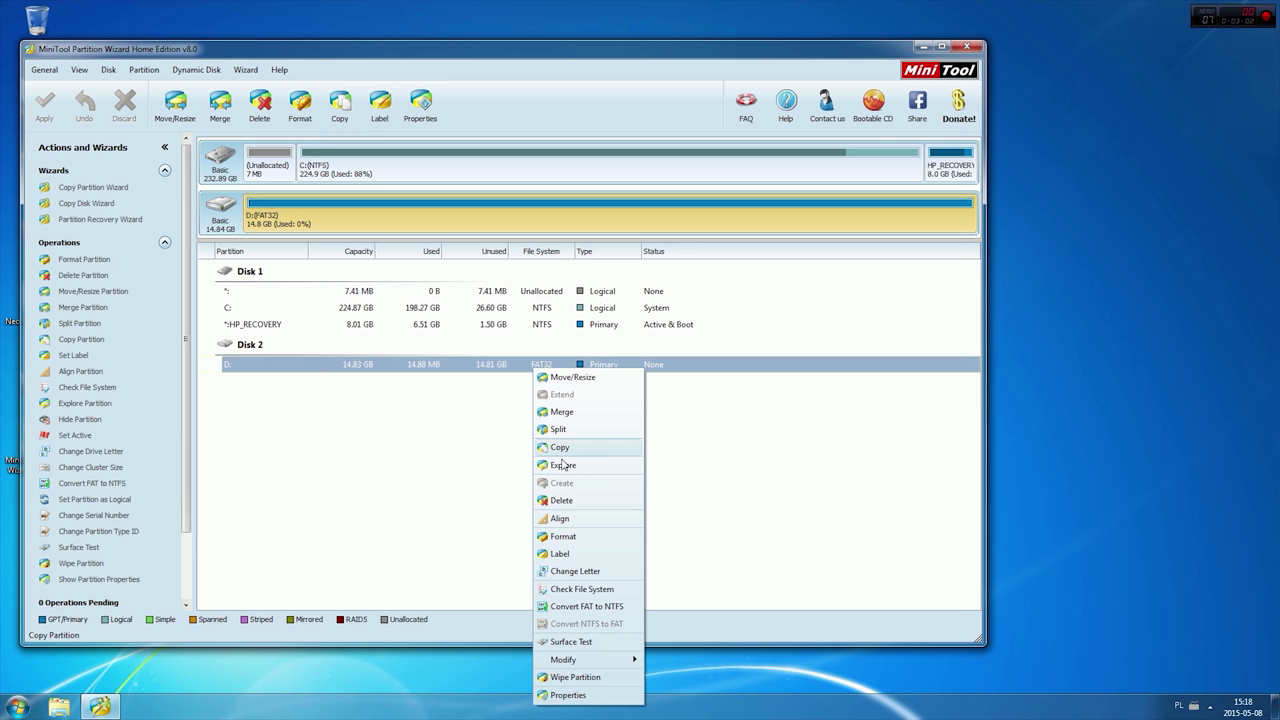
click(565, 502)
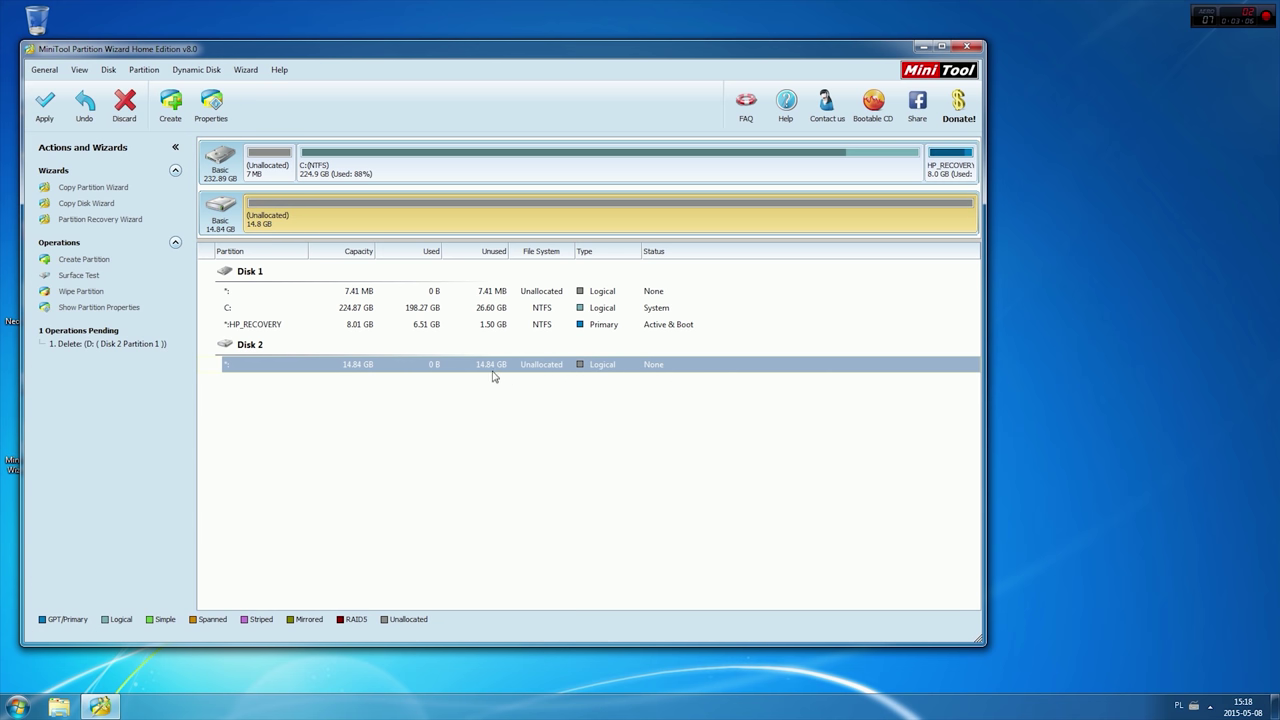
right_click(485, 368)
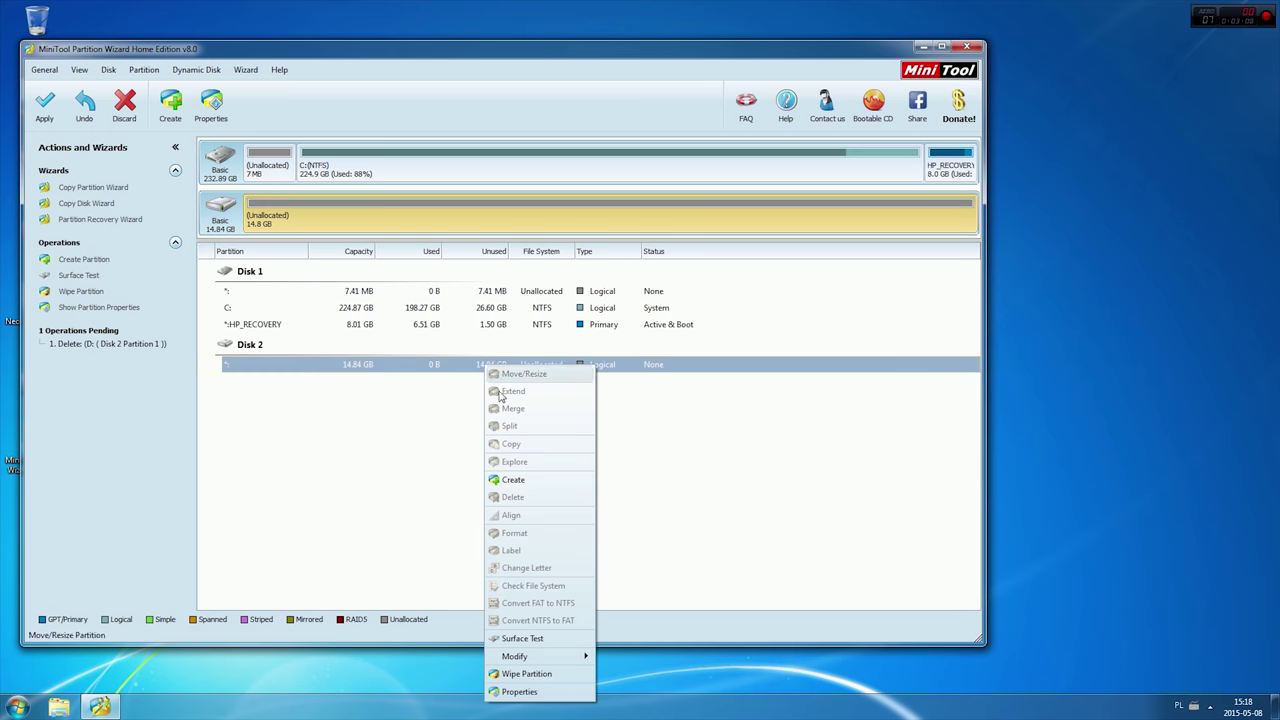
click(513, 482)
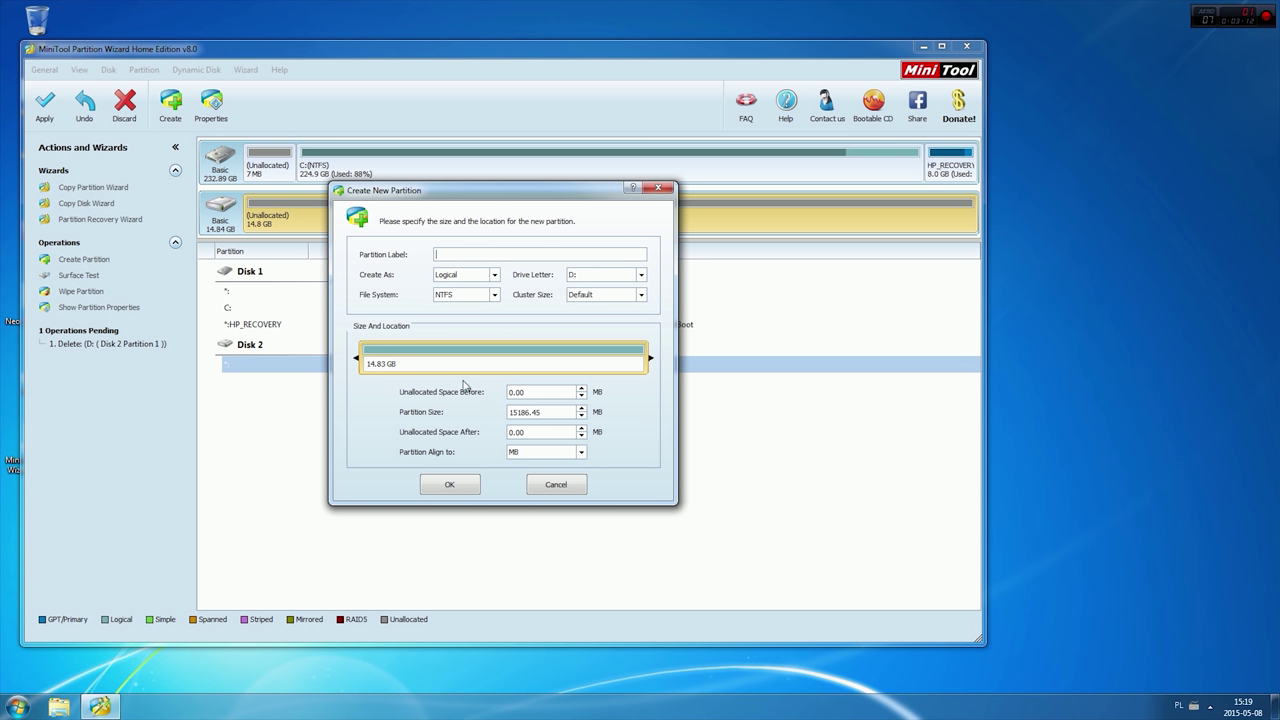
click(451, 279)
click(457, 287)
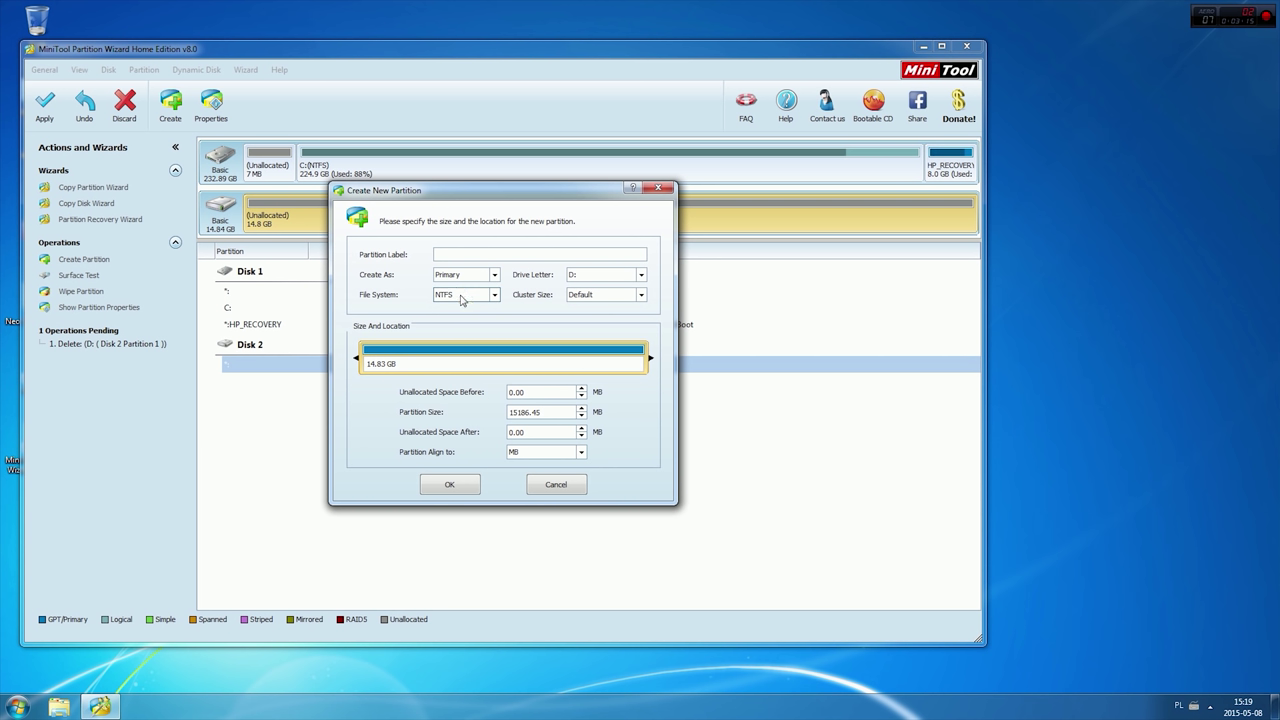
click(462, 298)
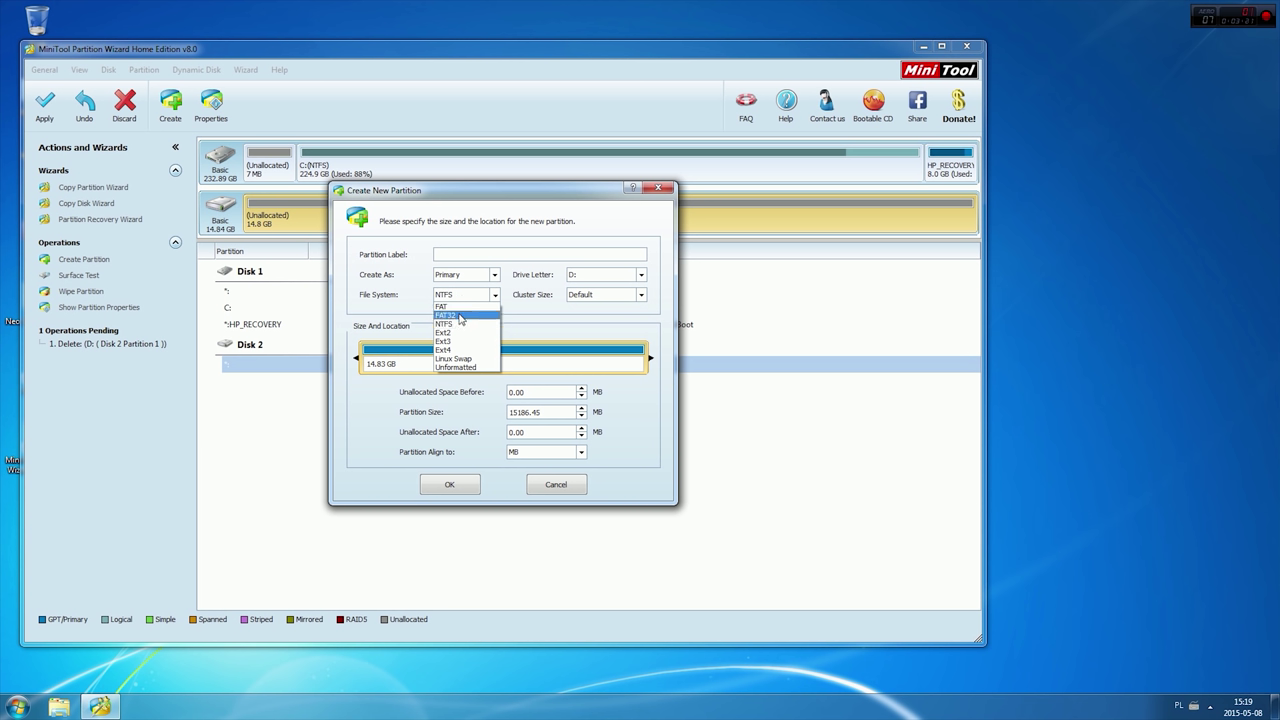
click(461, 316)
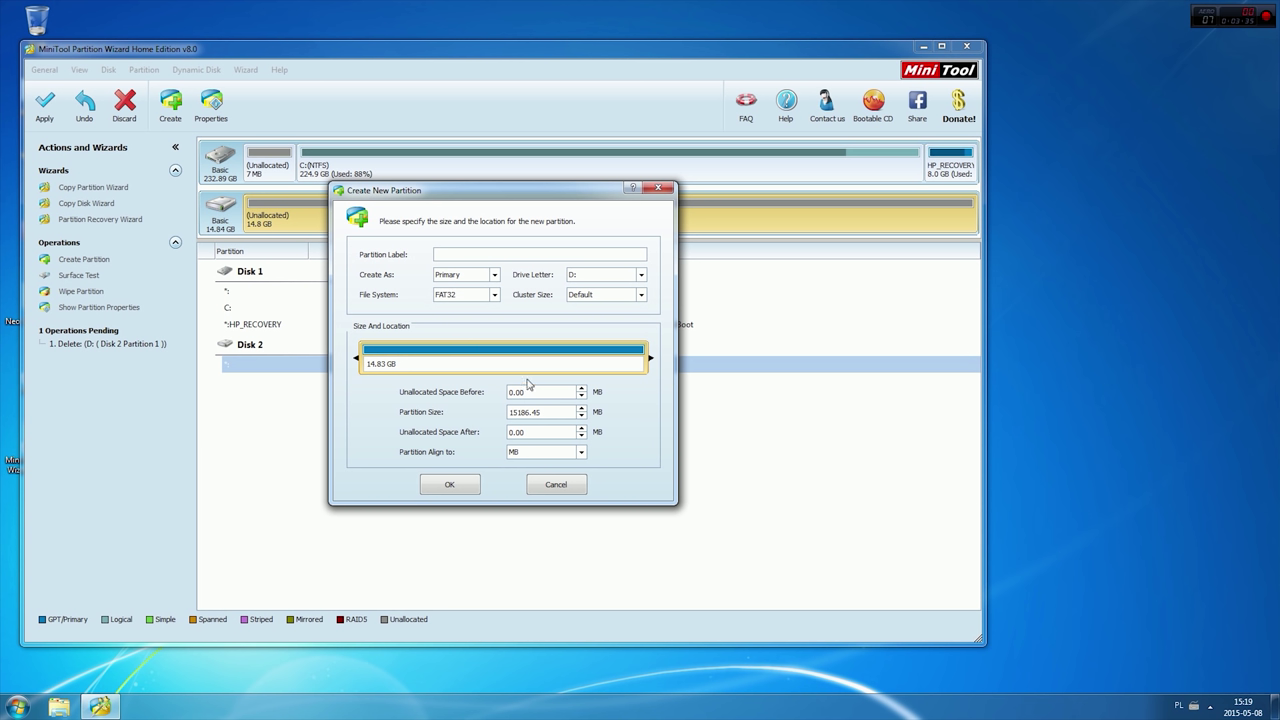
- Set the new FAT32 partition's size to 13138.45 MB and create it
right_click(526, 410)
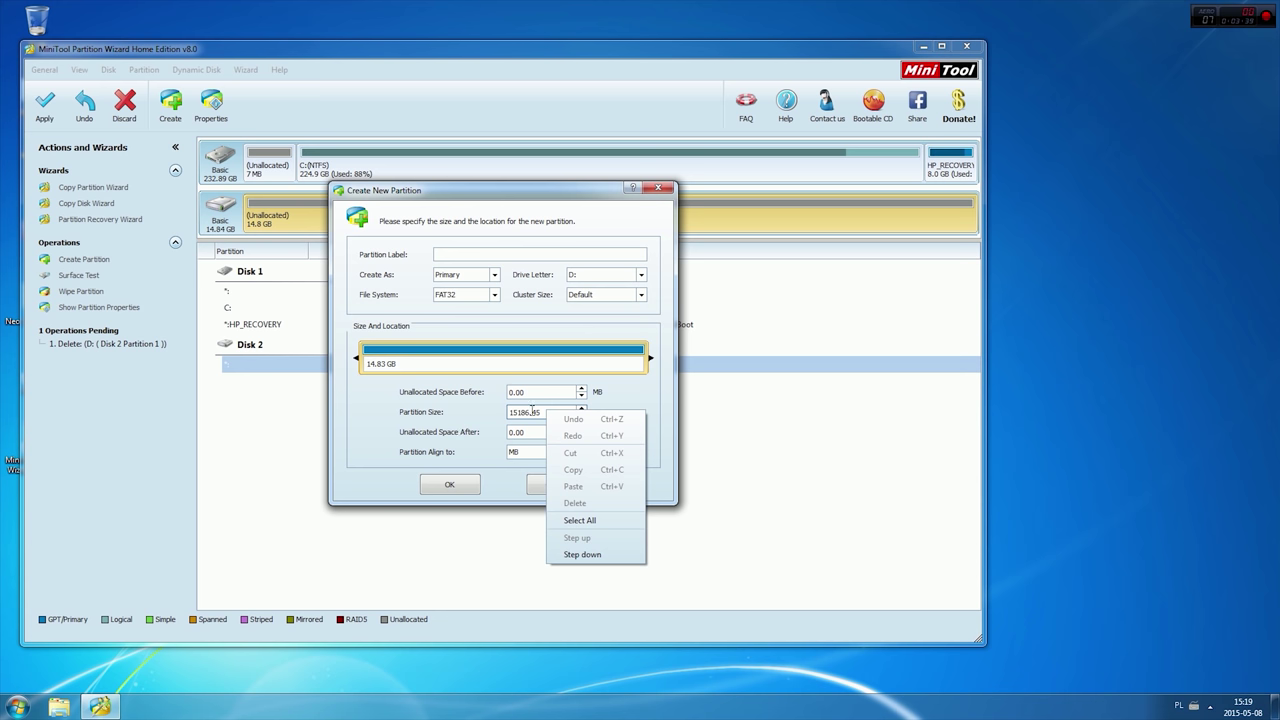
click(531, 411)
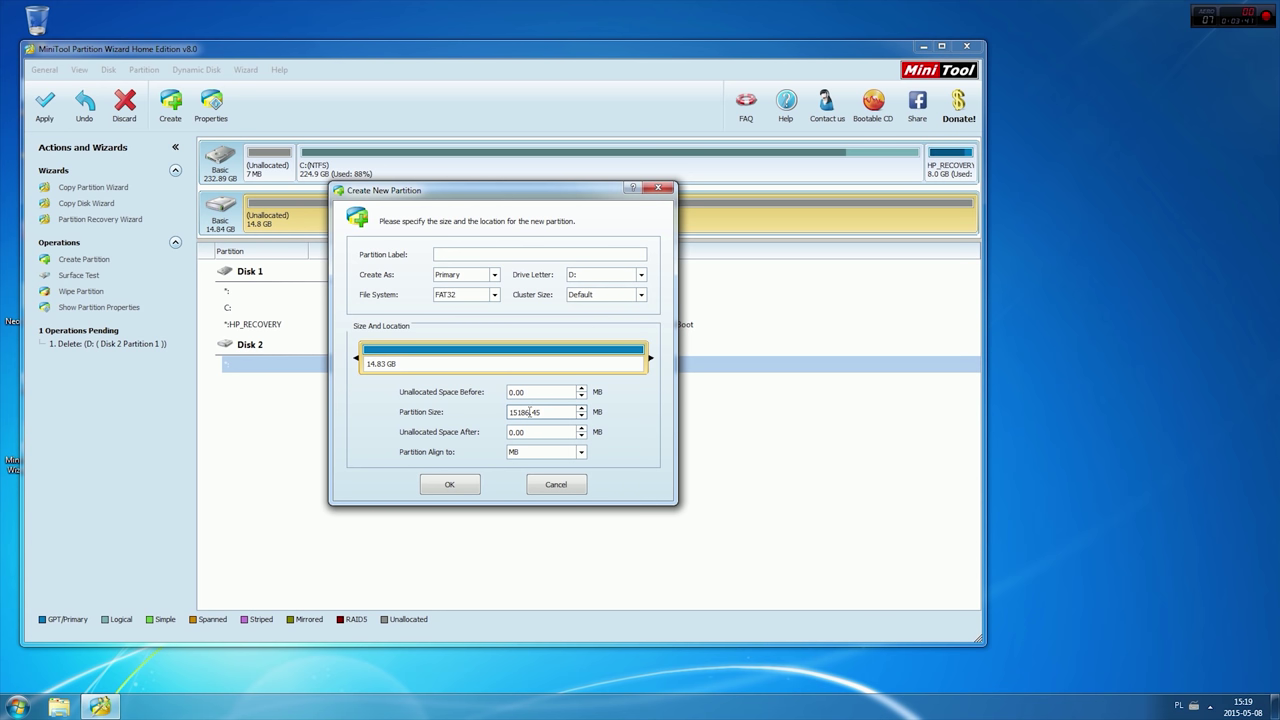
key(BackSpace)
key(BackSpace)
key(BackSpace)
key(BackSpace)
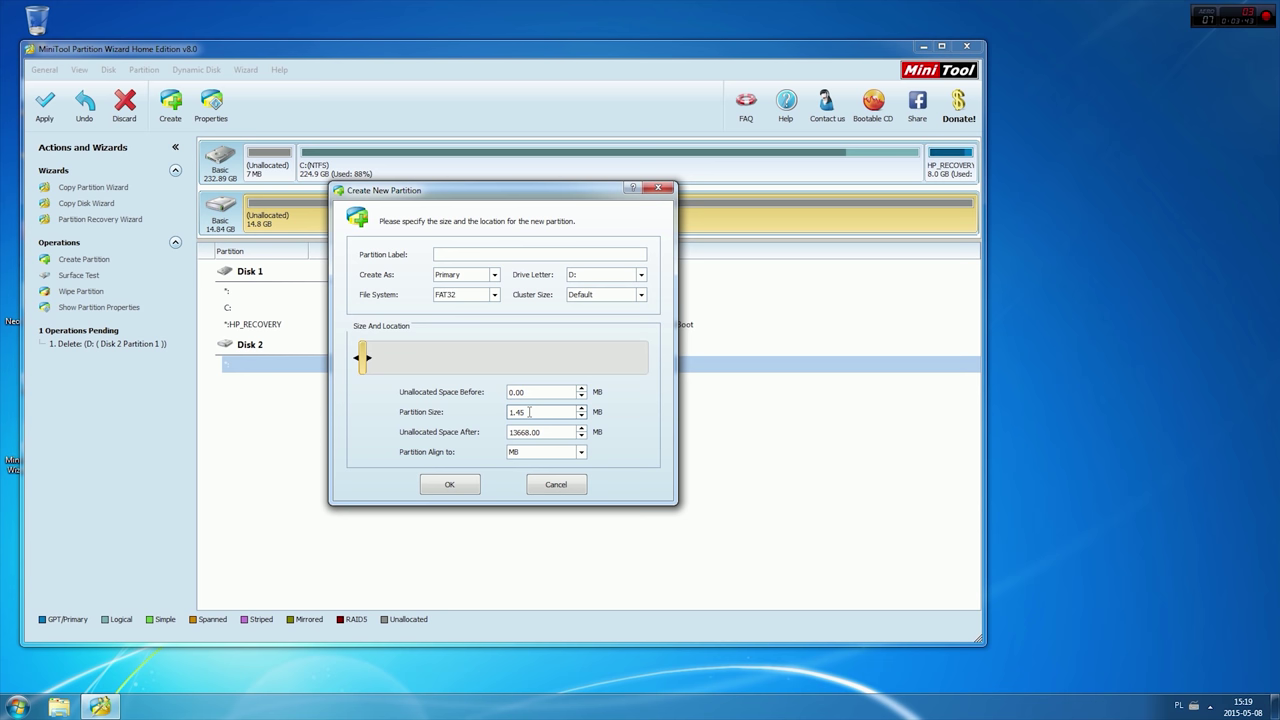
text(3138)
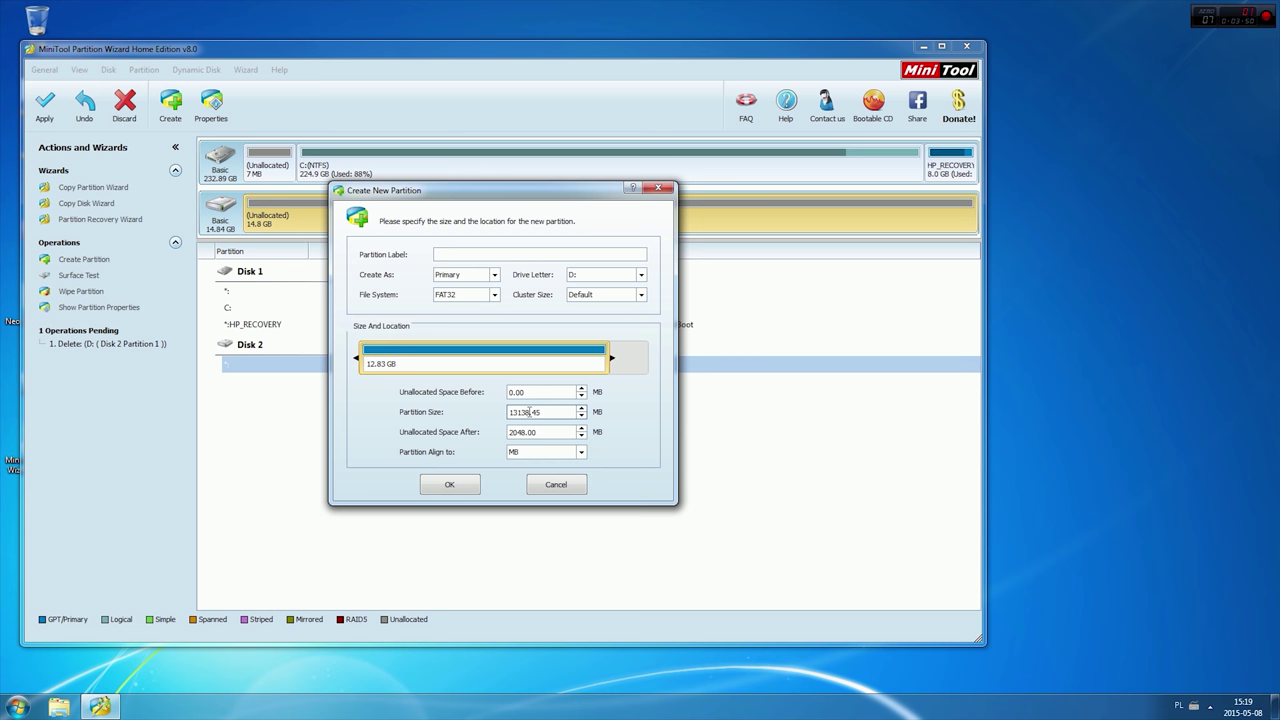
click(449, 485)
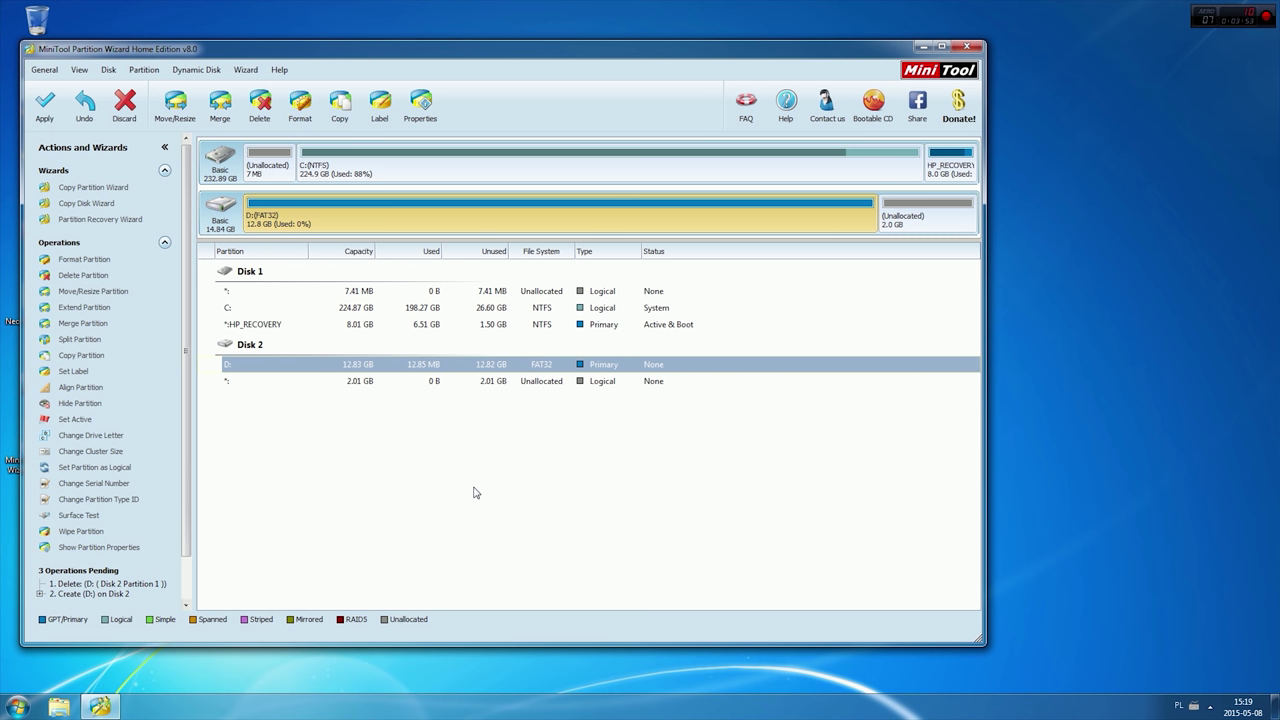
- Create a primary Ext4 partition in the remaining unallocated space on Disk 2, accepting the Windows recognition warning
right_click(480, 389)
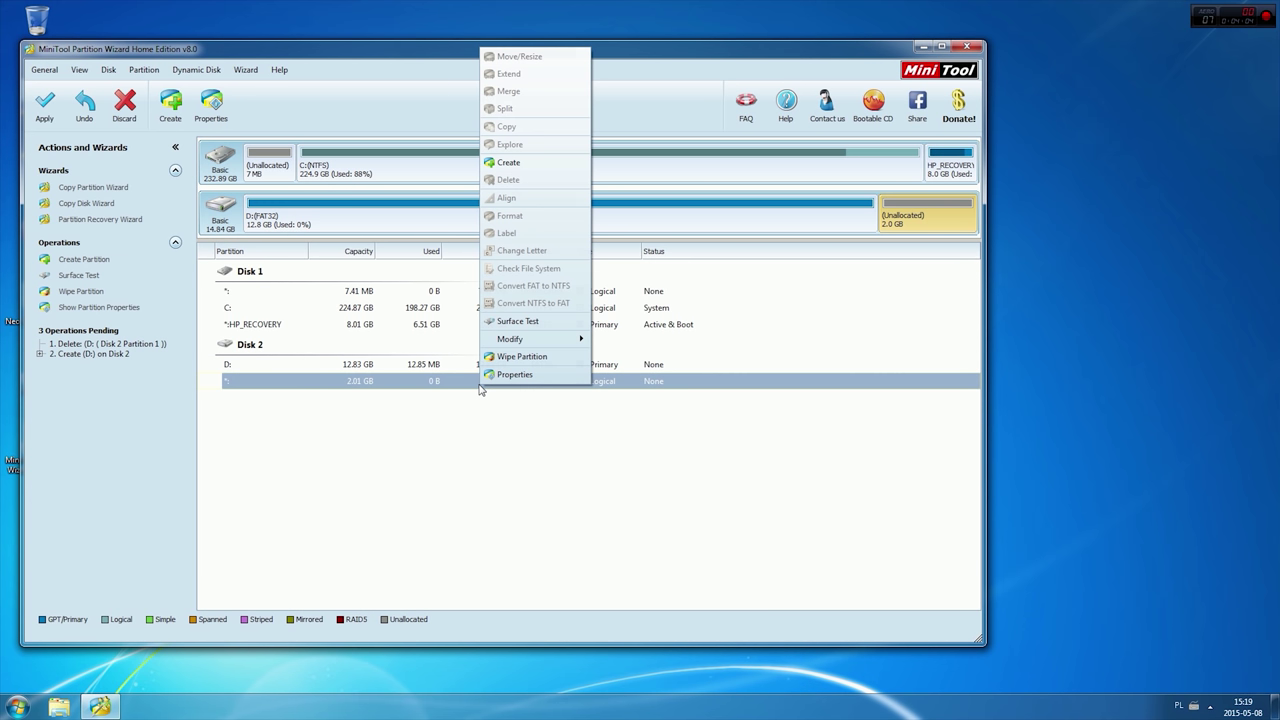
click(533, 167)
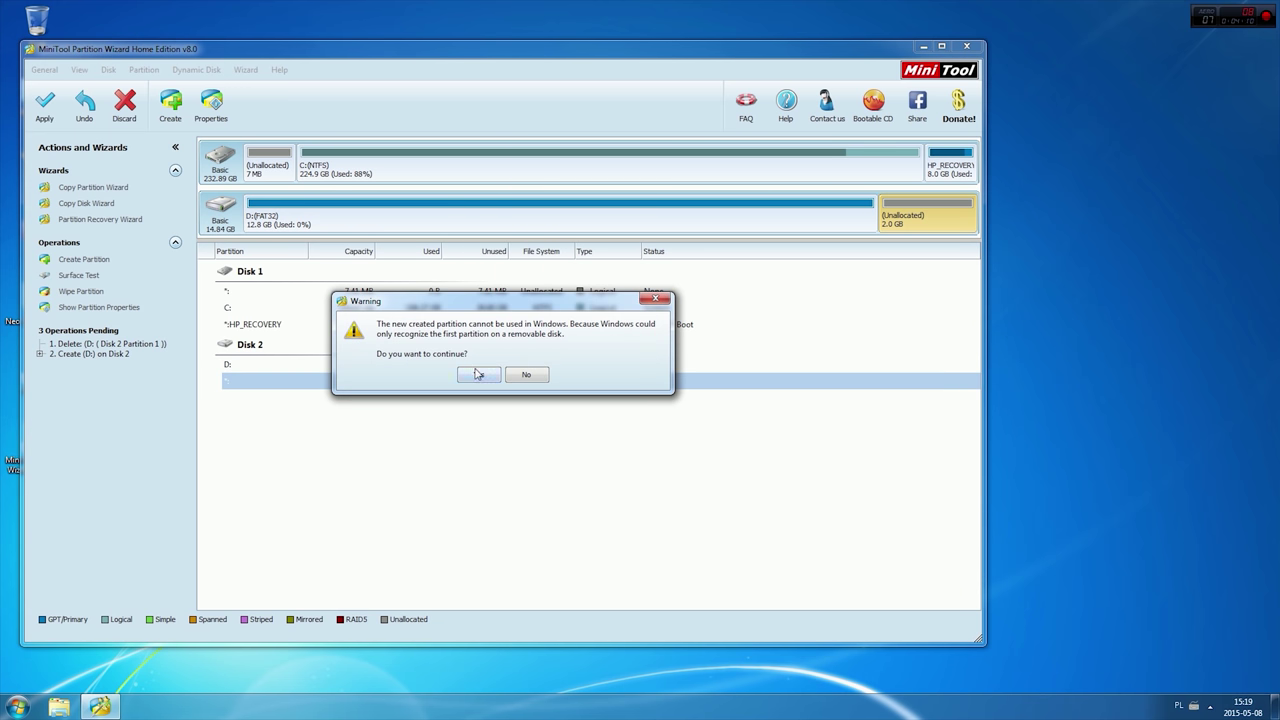
click(478, 375)
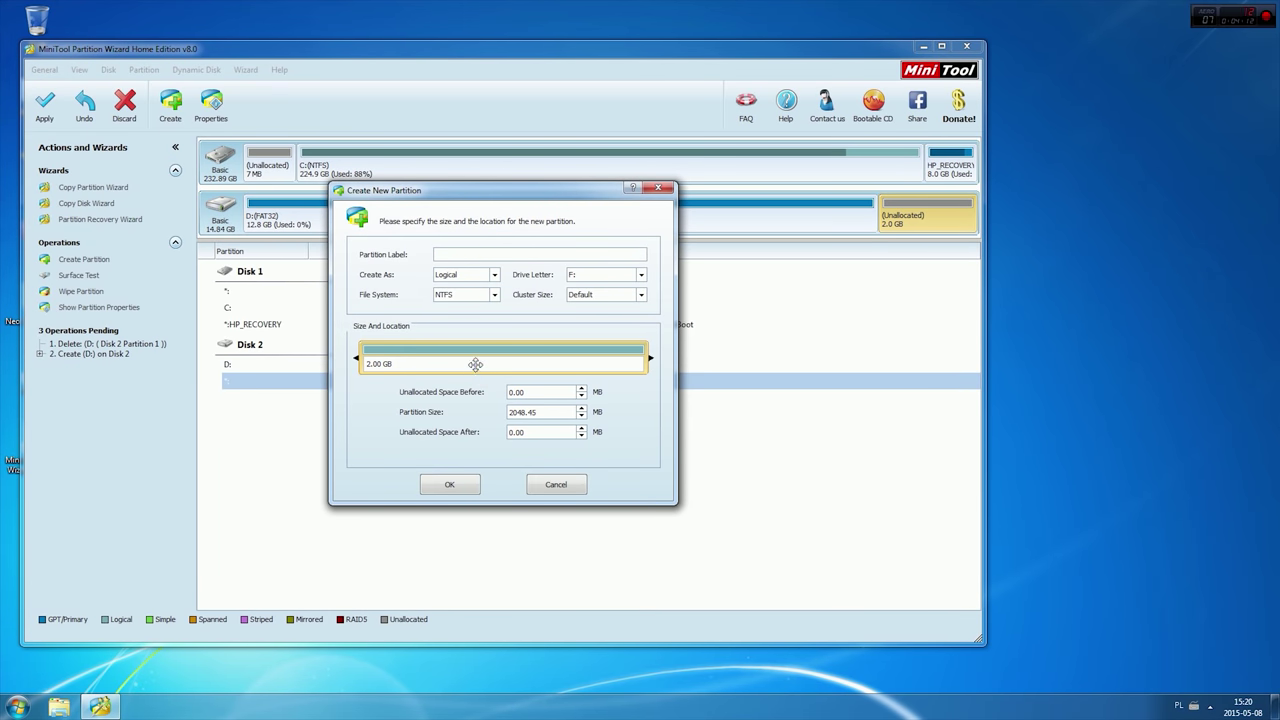
click(479, 276)
click(476, 287)
click(476, 299)
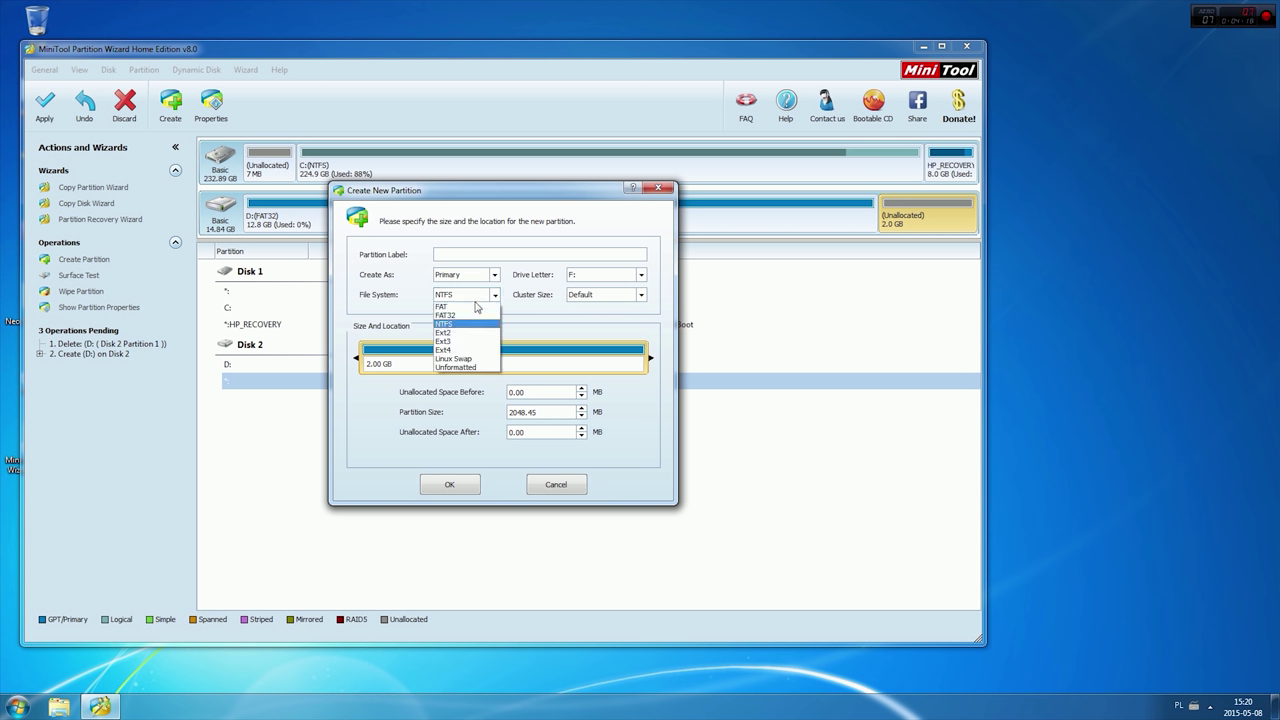
click(465, 350)
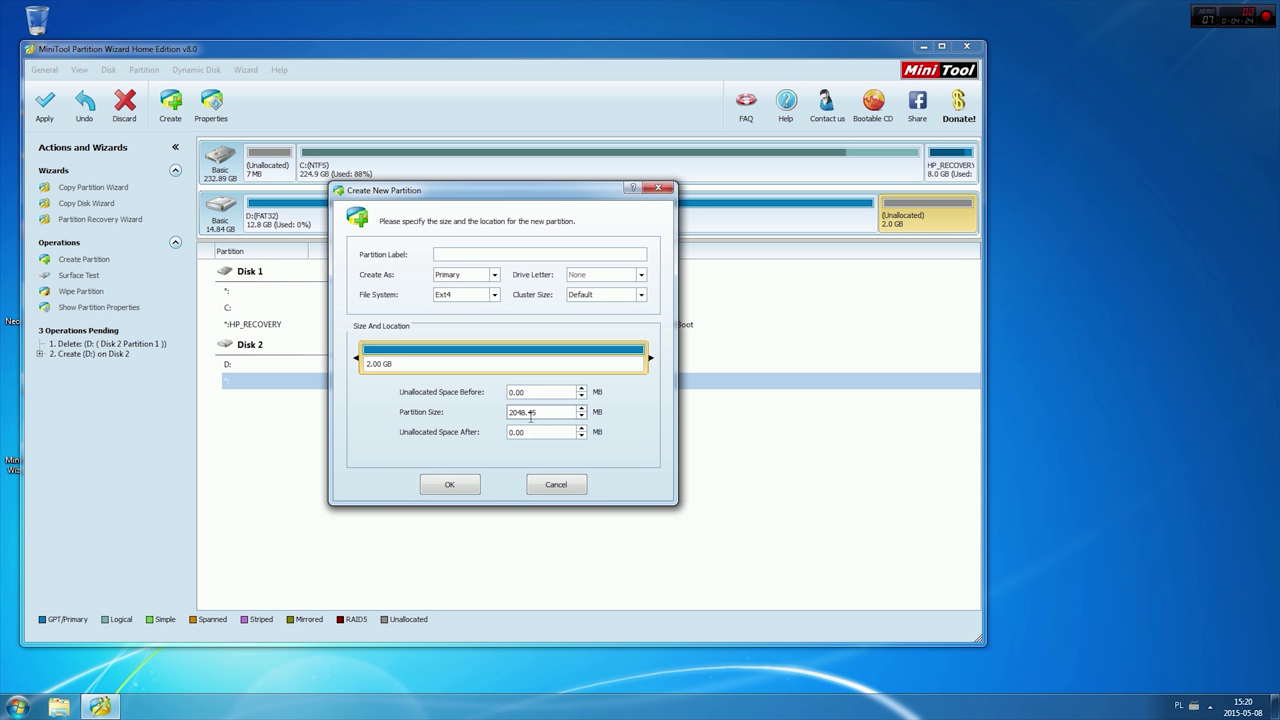
click(457, 496)
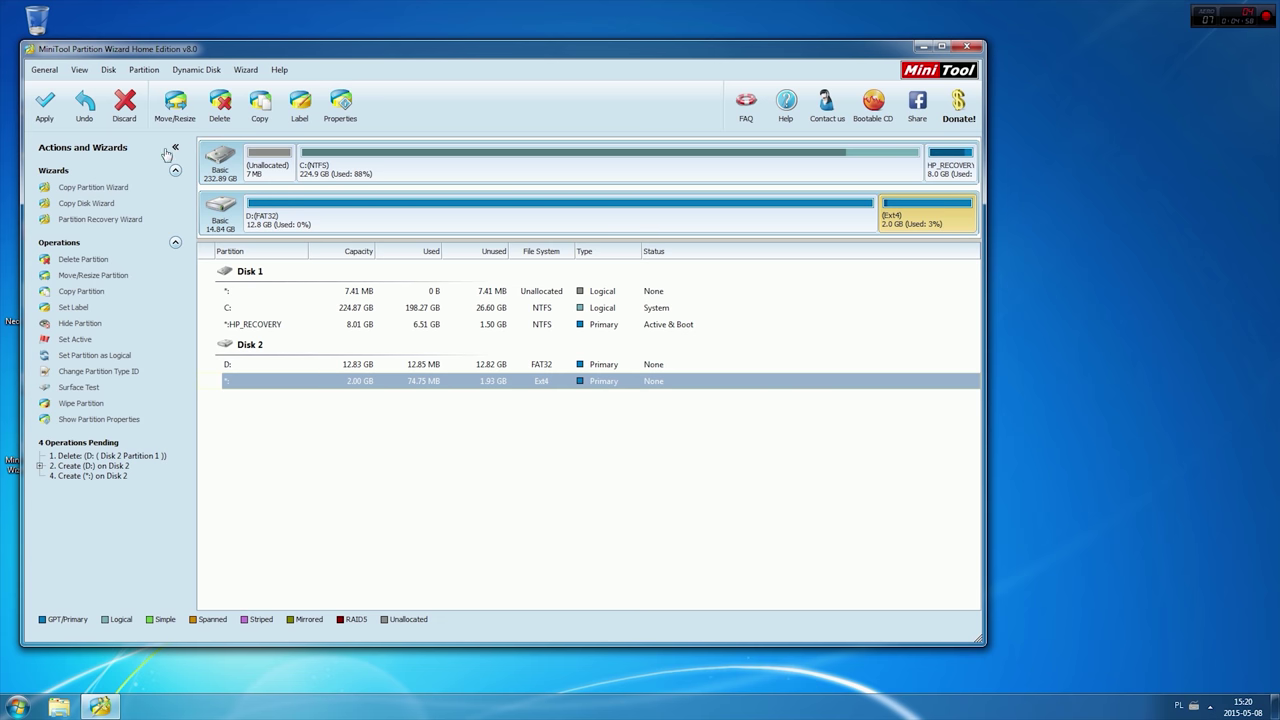
- Apply all pending partition changes and close the partition manager
click(45, 108)
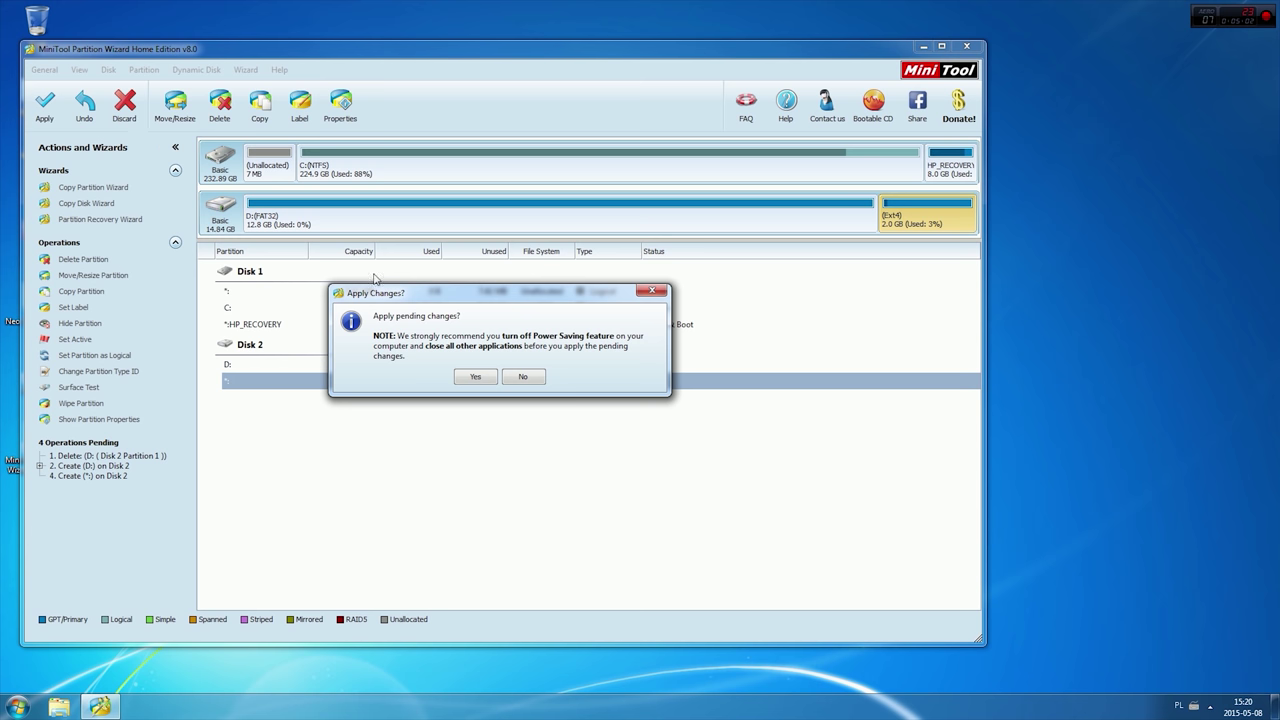
click(467, 375)
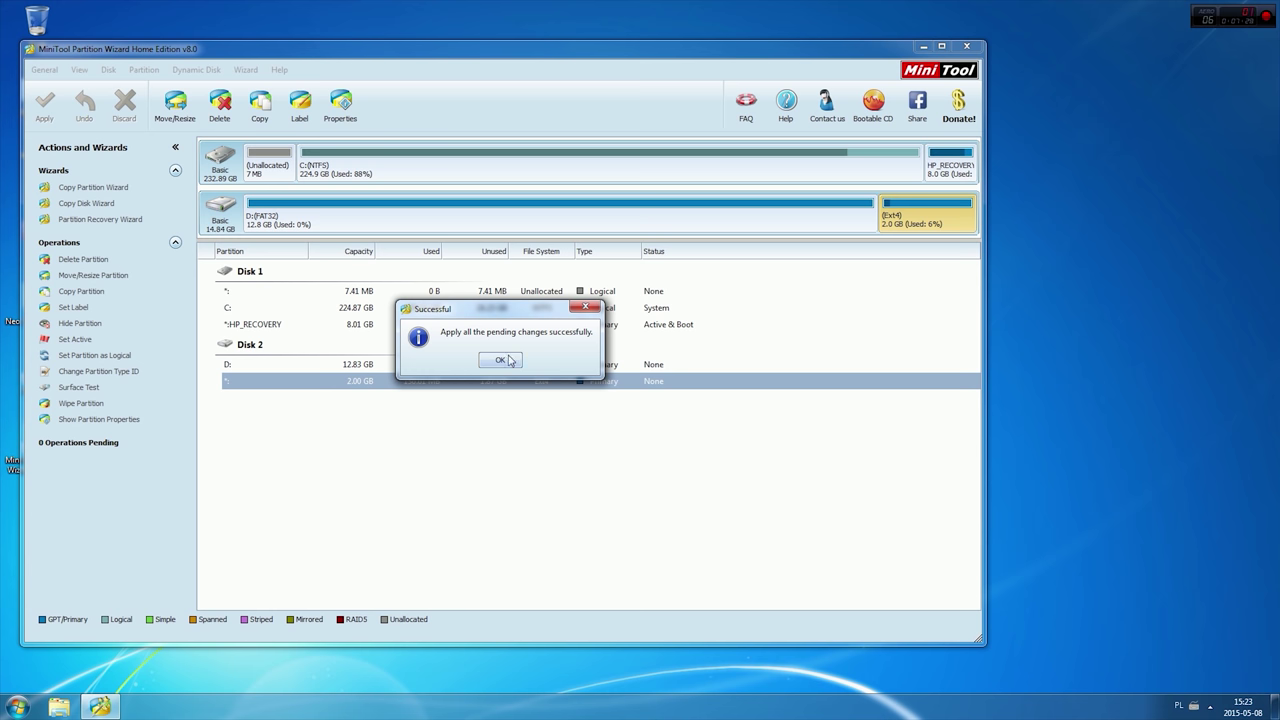
click(505, 361)
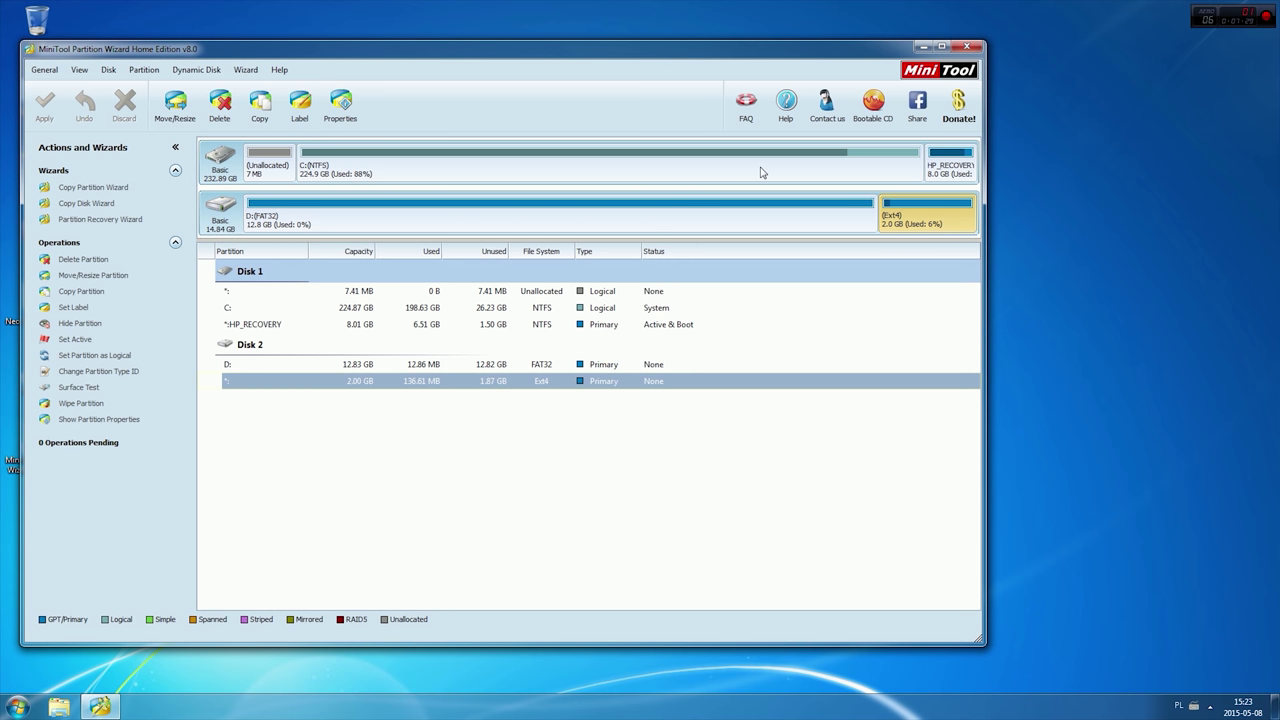
click(966, 47)
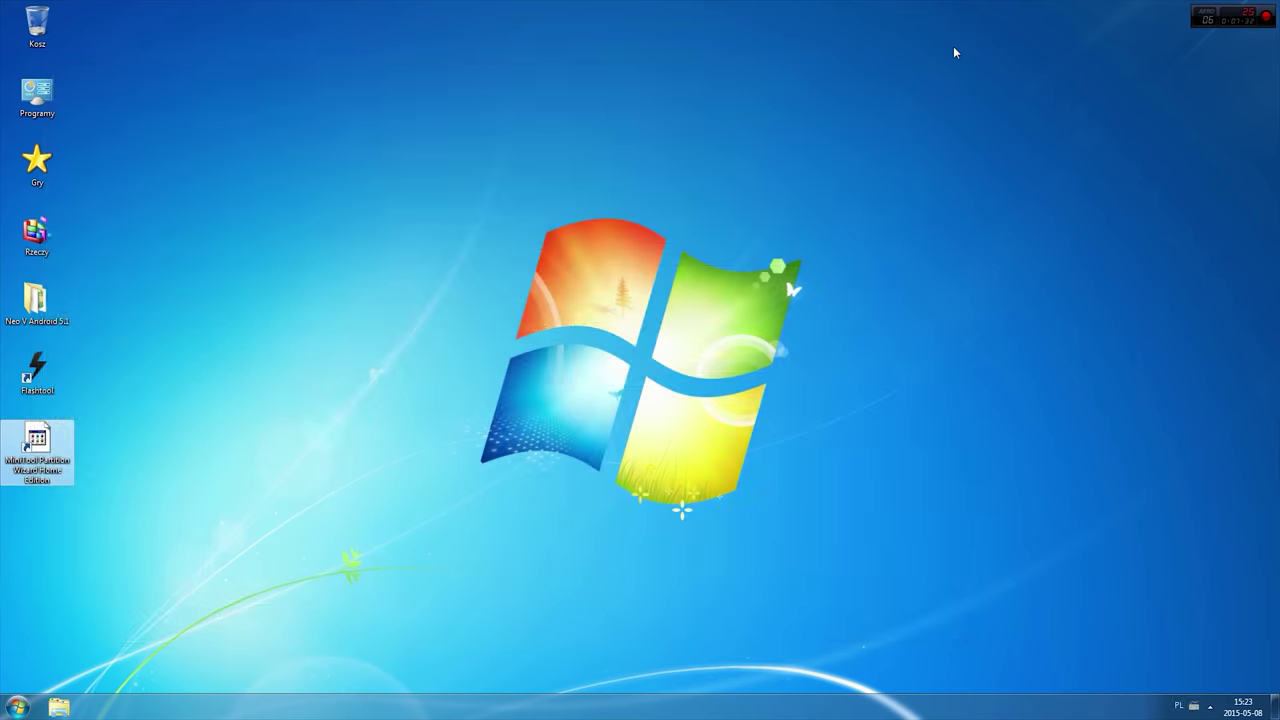
- Open the SD/MMC (D:) card and the desktop folder Neo V Android 5.1 in windows placed side by side
key(n)
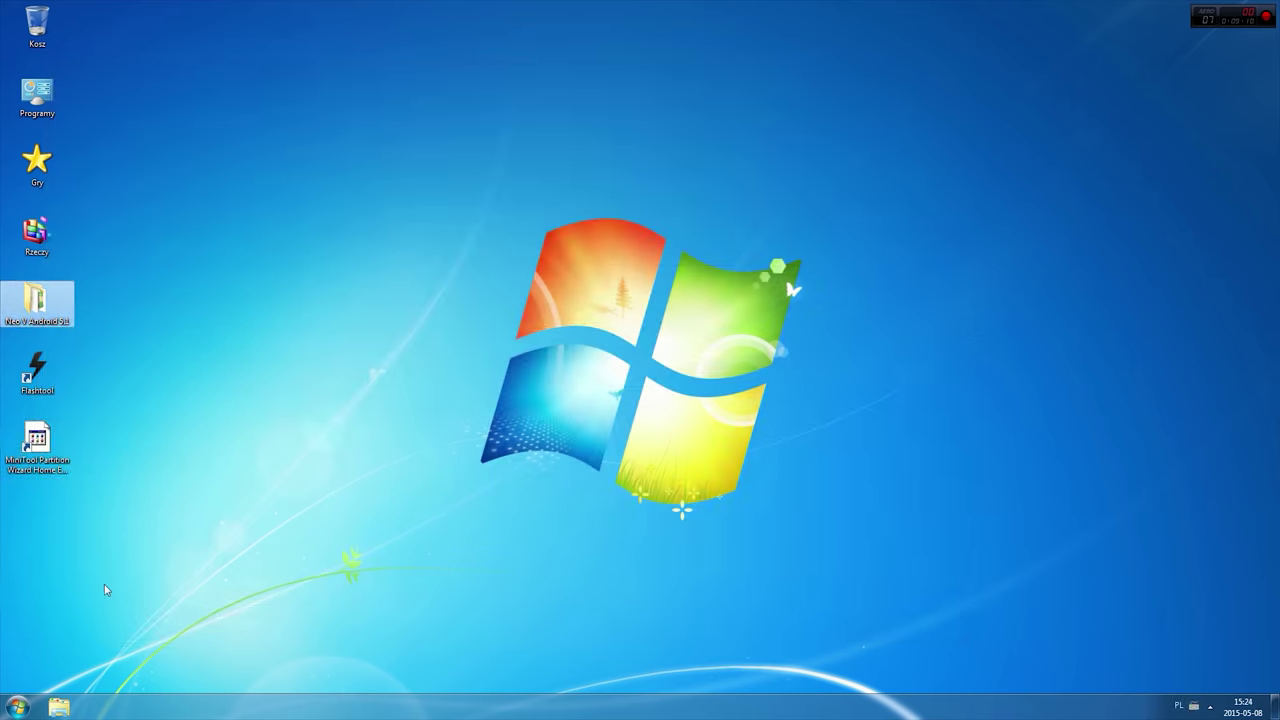
click(66, 708)
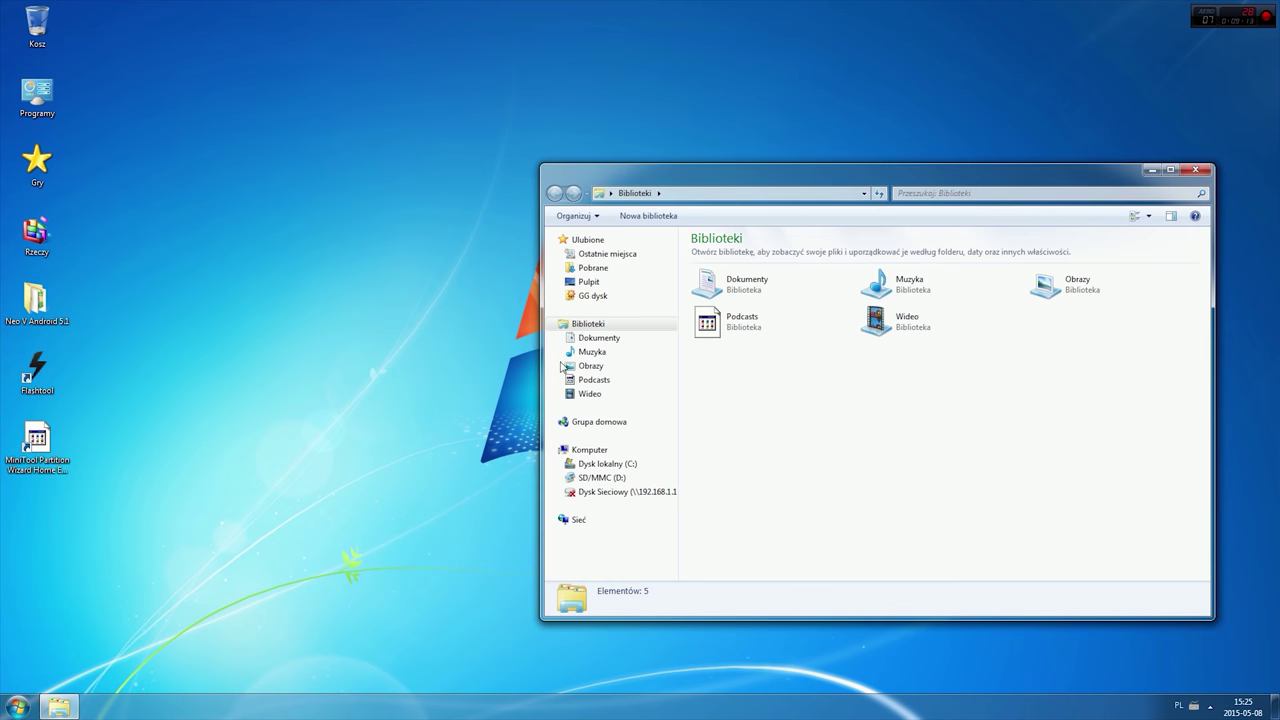
click(640, 482)
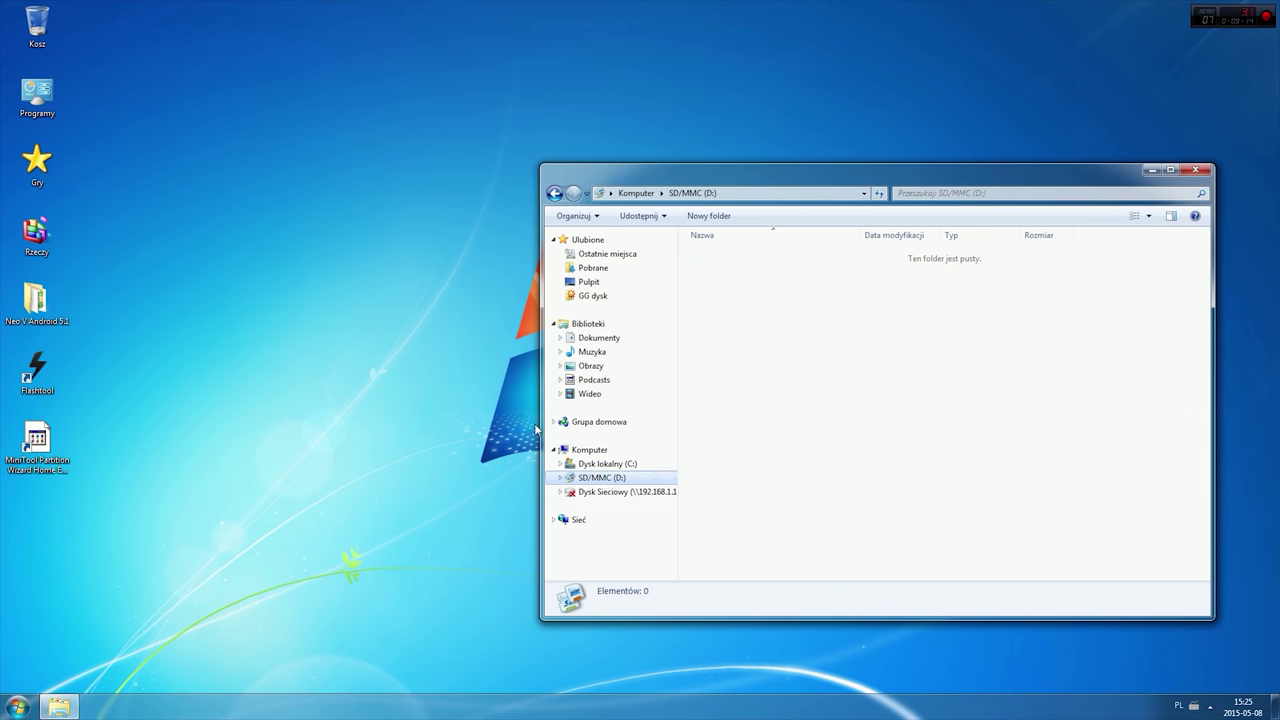
double_click(66, 320)
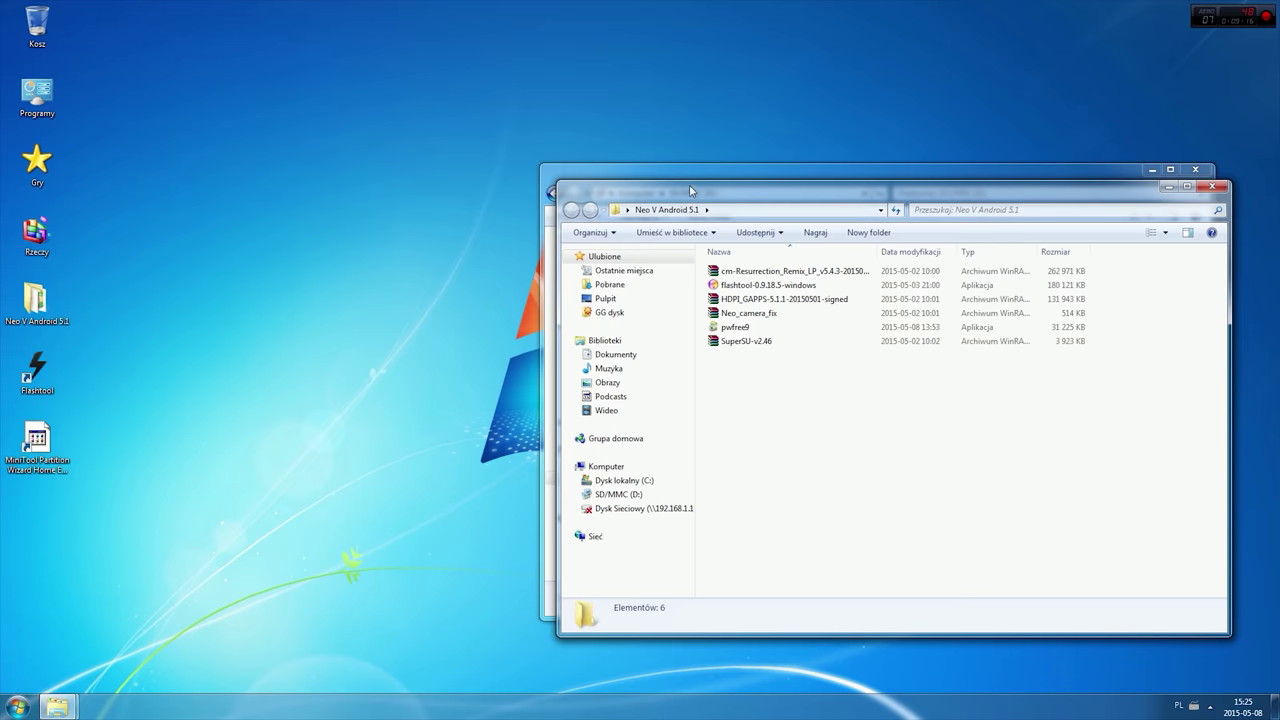
drag(686, 190, 132, 197)
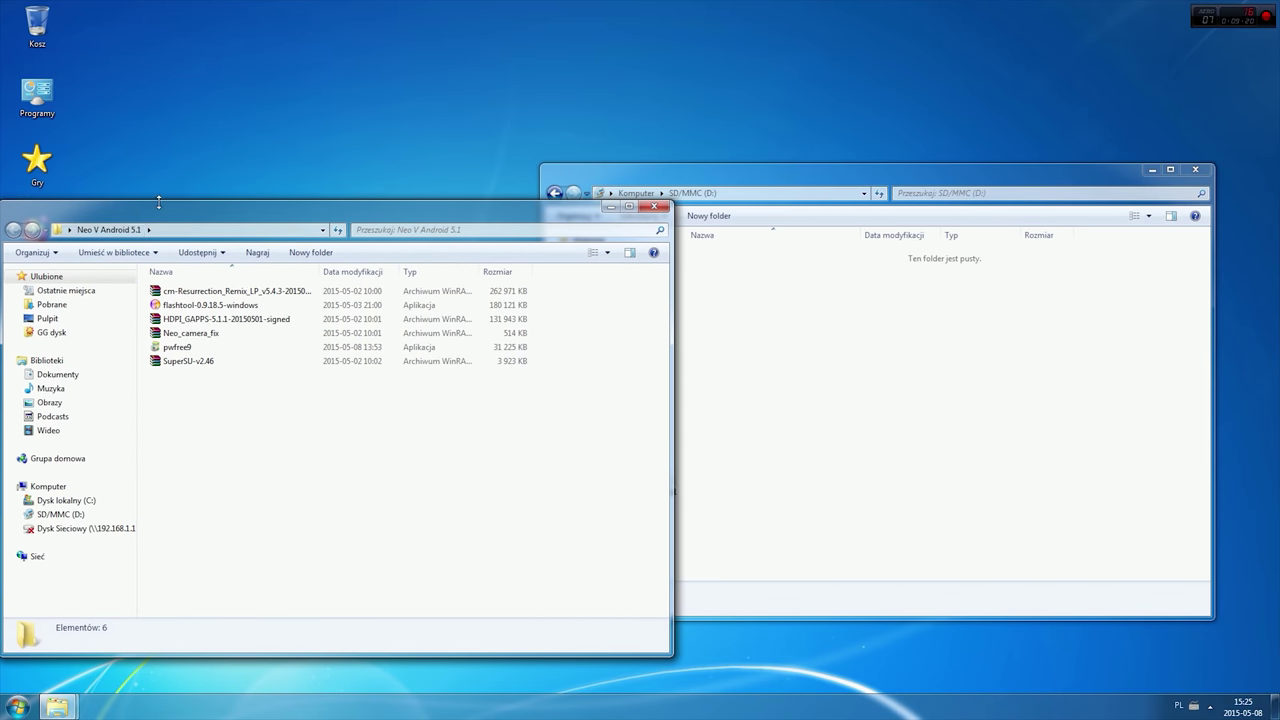
- Copy the cm-Resurrection_Remix_LP_v5.4.3, HDPI_GAPPS-5.1.1-20150501-signed and SuperSU-v2.46 archives to the SD/MMC (D:) card, and close its window
click(274, 291)
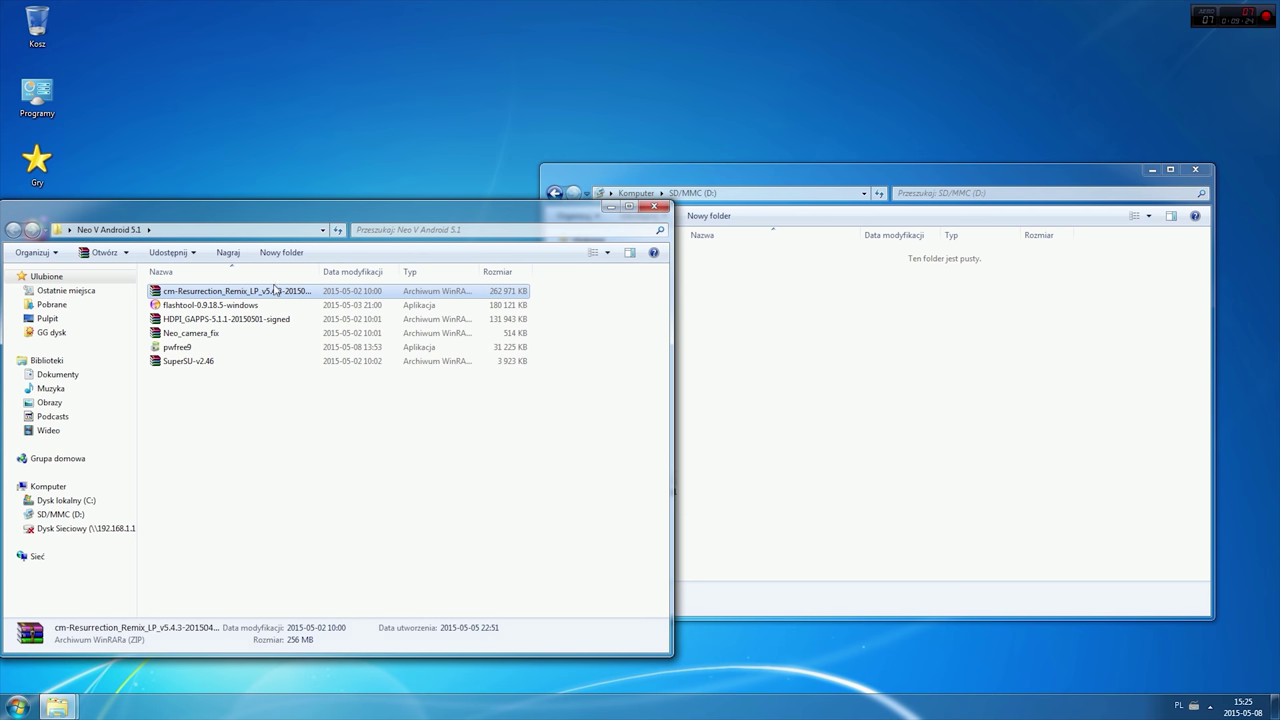
ctrl+click(283, 361)
drag(288, 320, 757, 314)
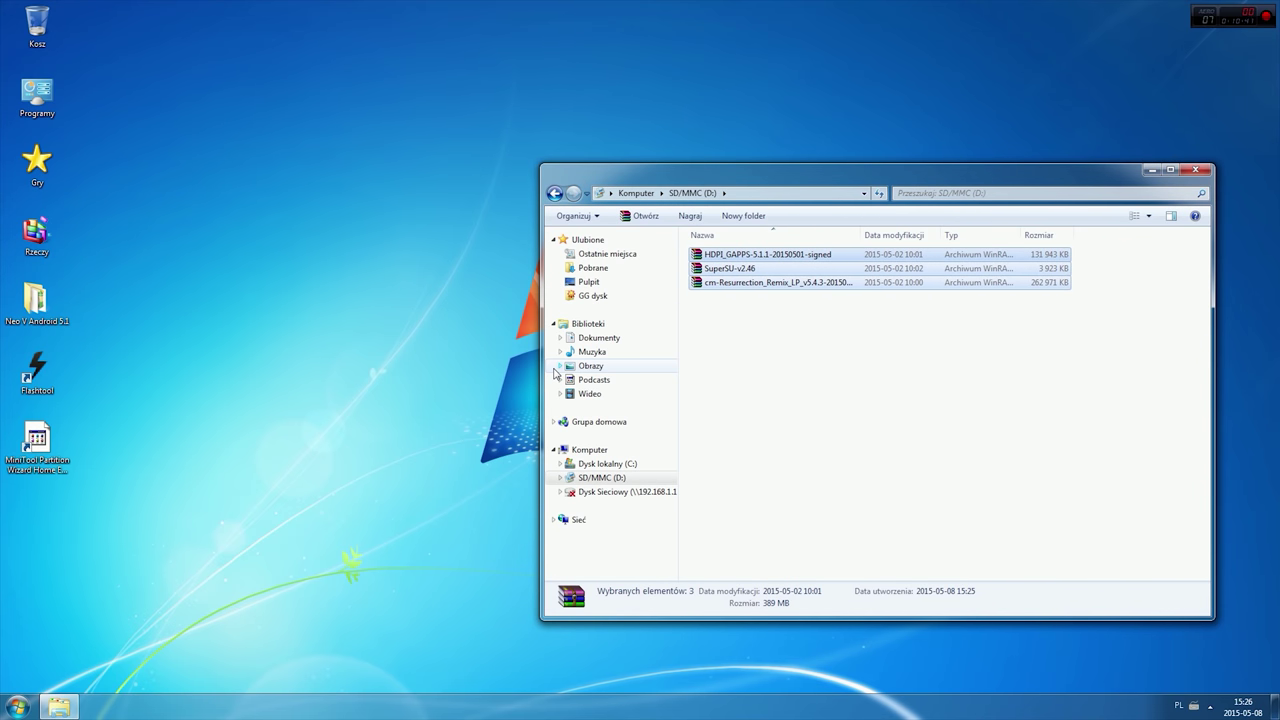
key(alt+F4)
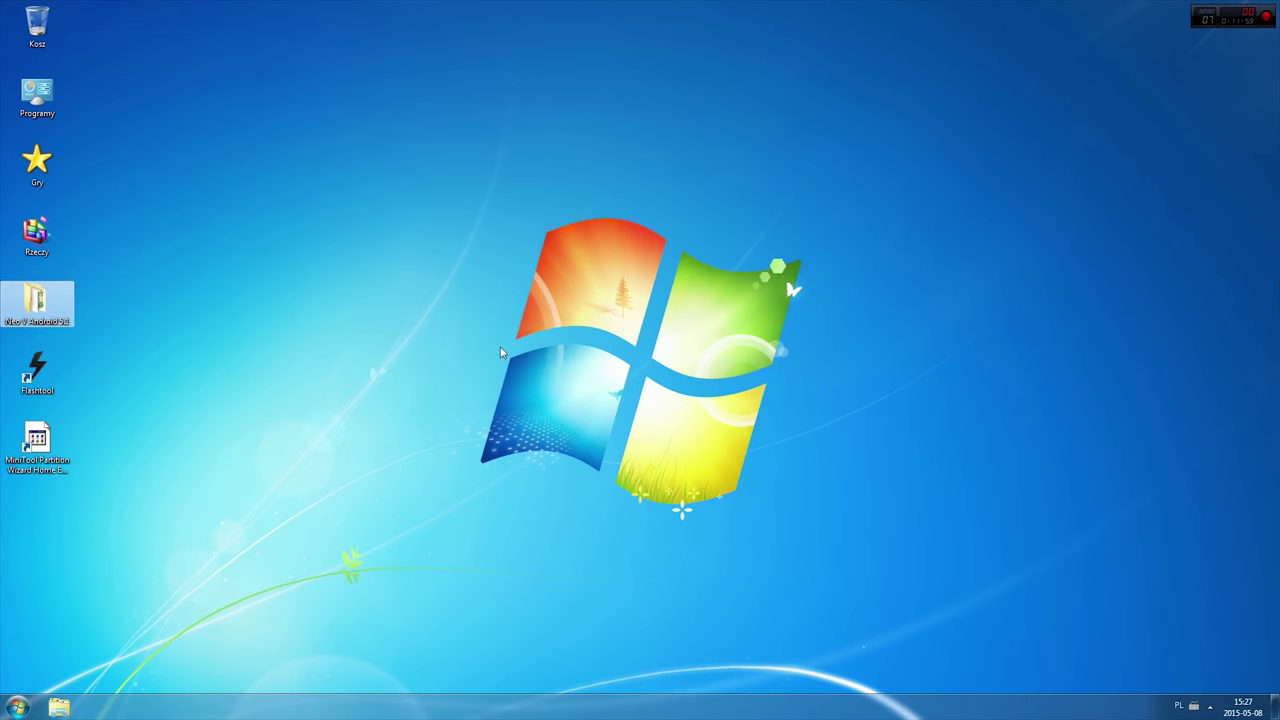
- Launch Flashtool as administrator and check in its log that the phone is connected in fastboot mode
right_click(44, 360)
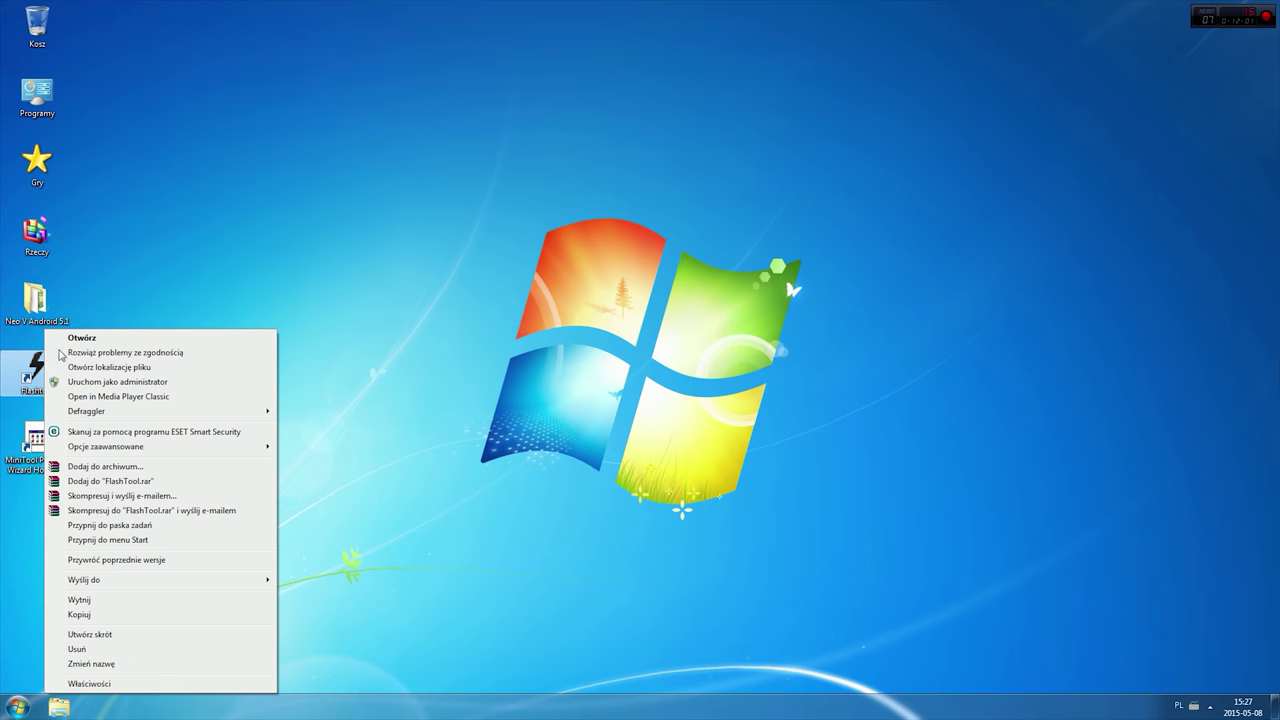
click(88, 381)
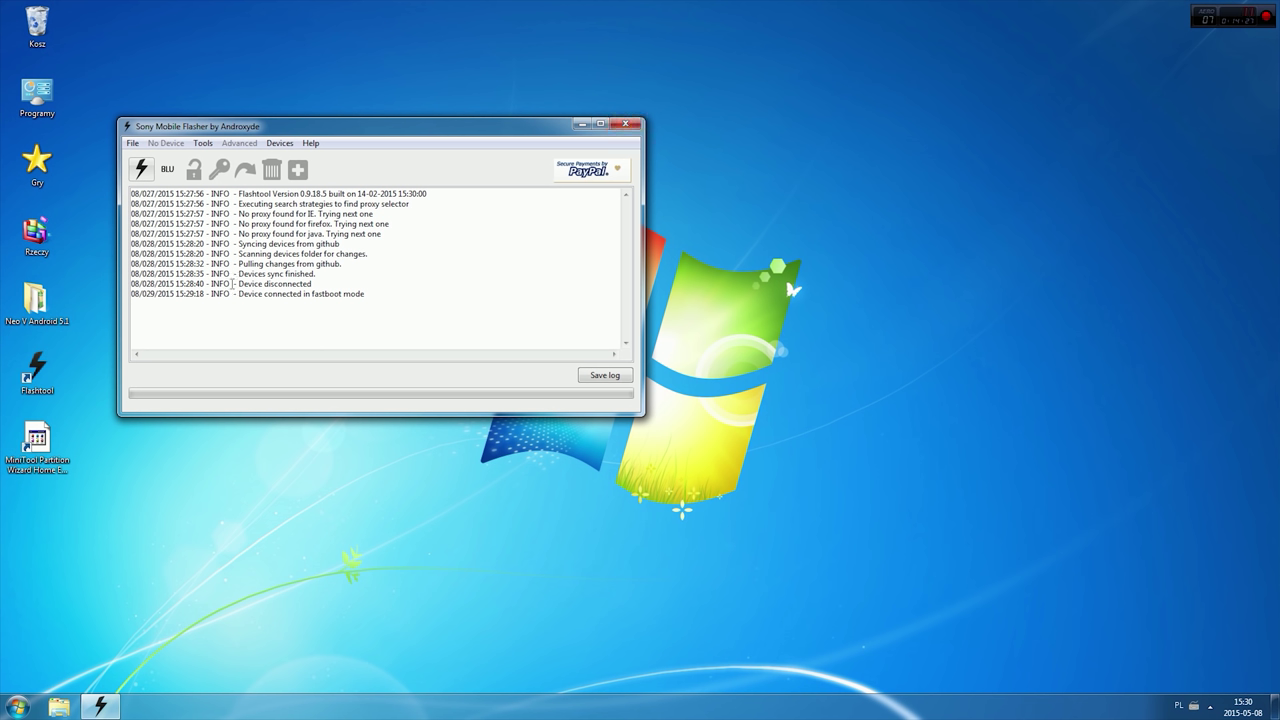
drag(232, 284, 375, 313)
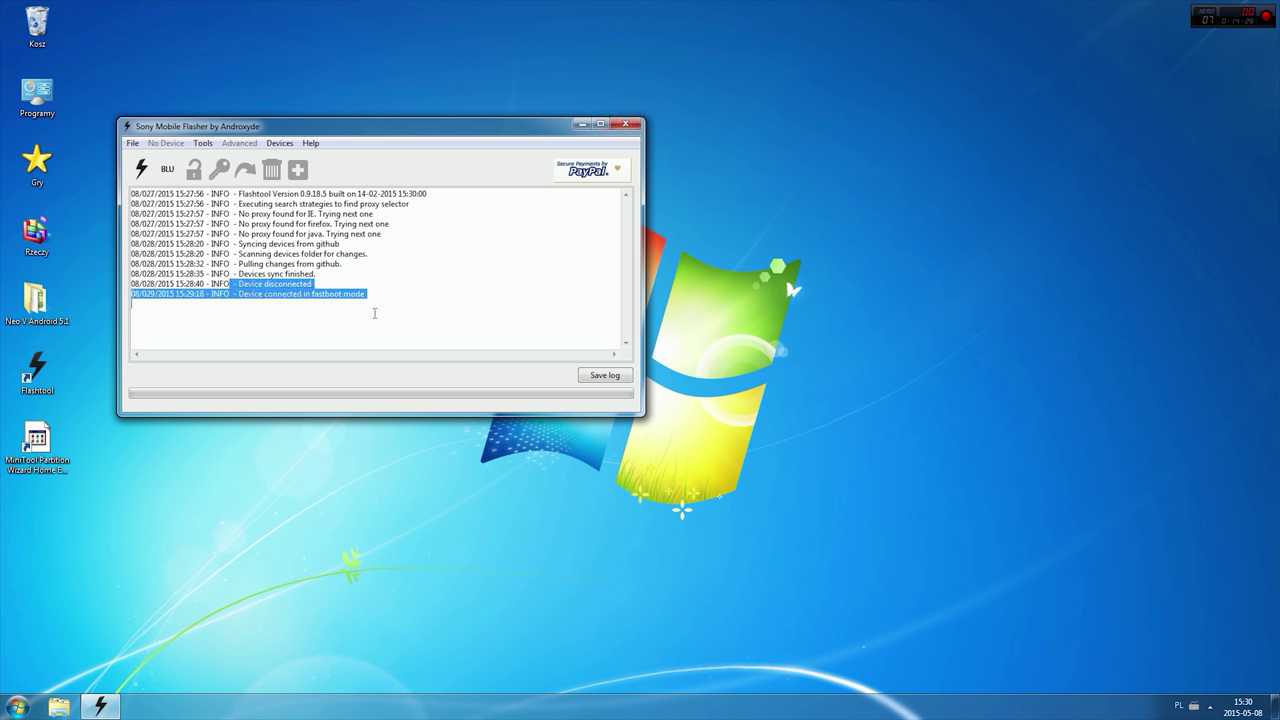
click(438, 309)
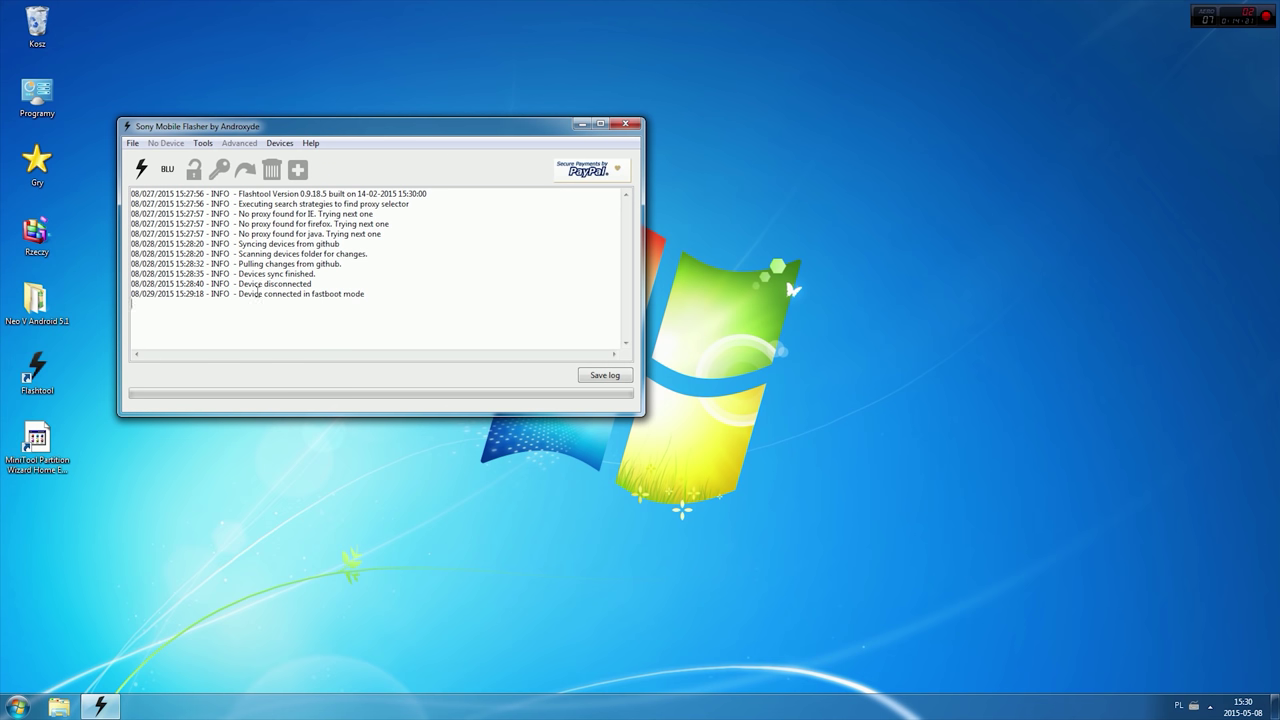
- Open the cm-Resurrection_Remix_LP_v5.4.3 archive from the desktop folder Neo V Android 5.1 and dismiss the WinRAR licence reminder
double_click(53, 312)
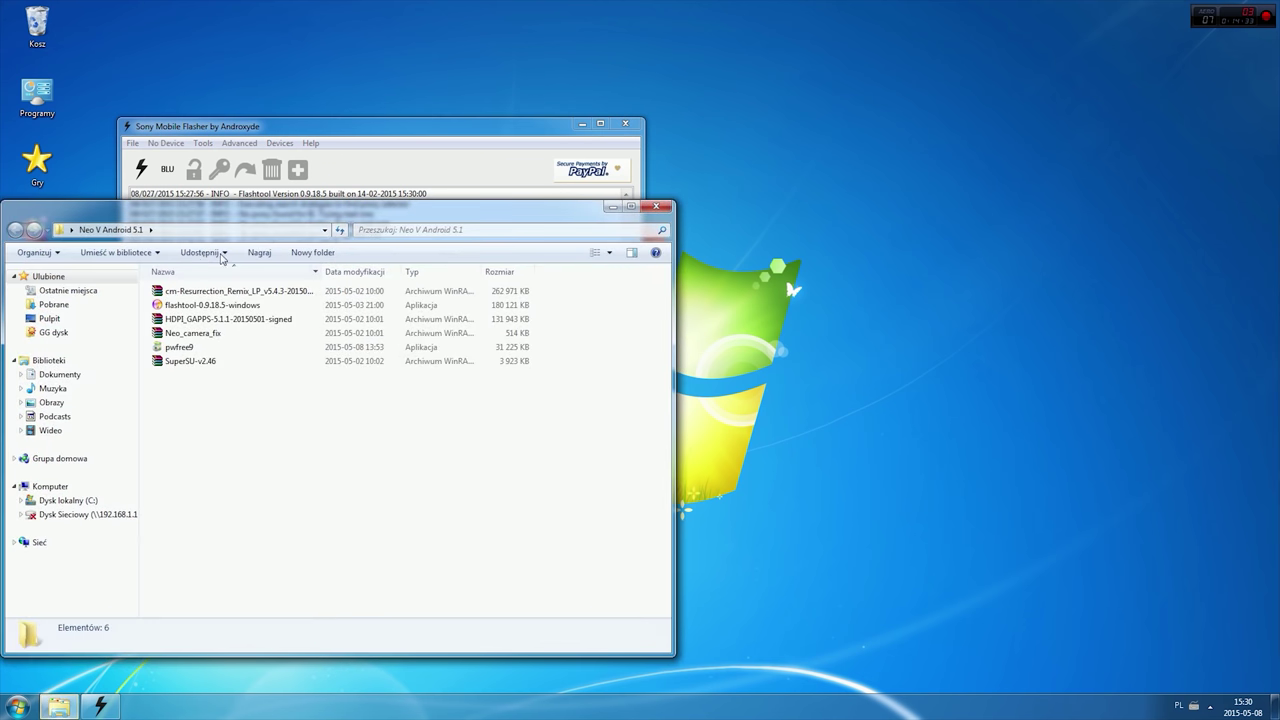
drag(440, 211, 767, 195)
click(697, 269)
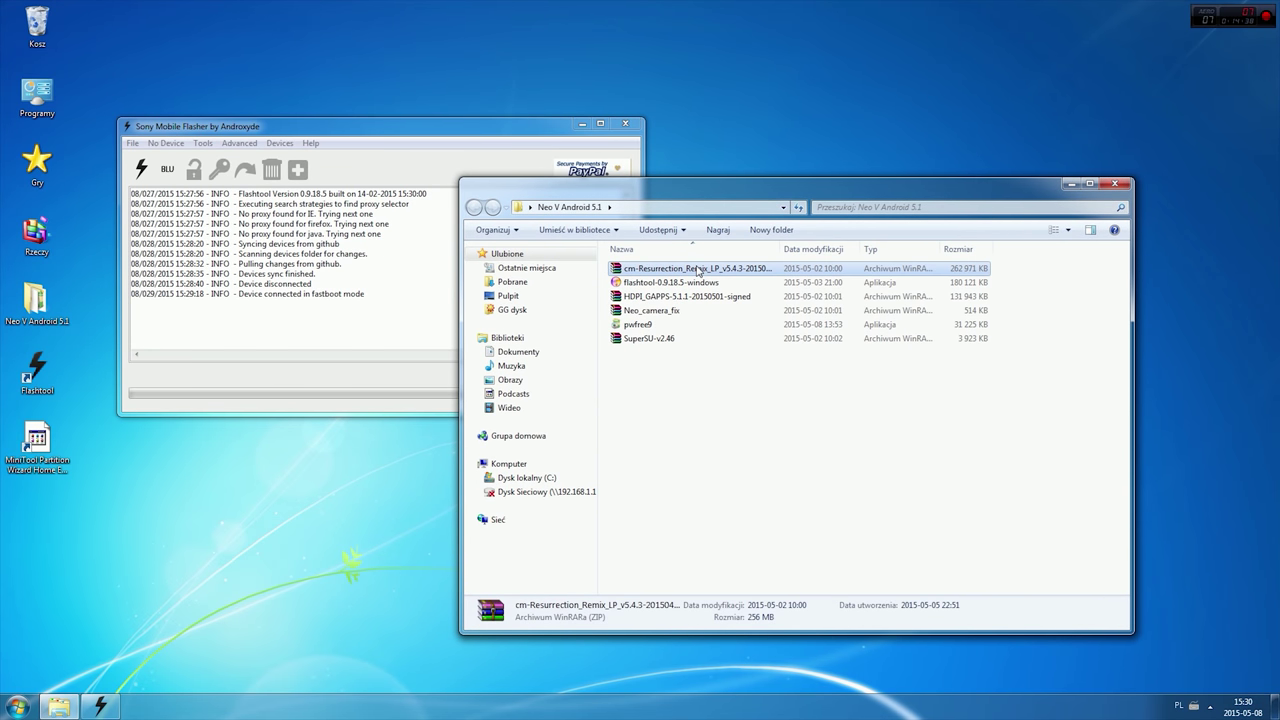
double_click(697, 269)
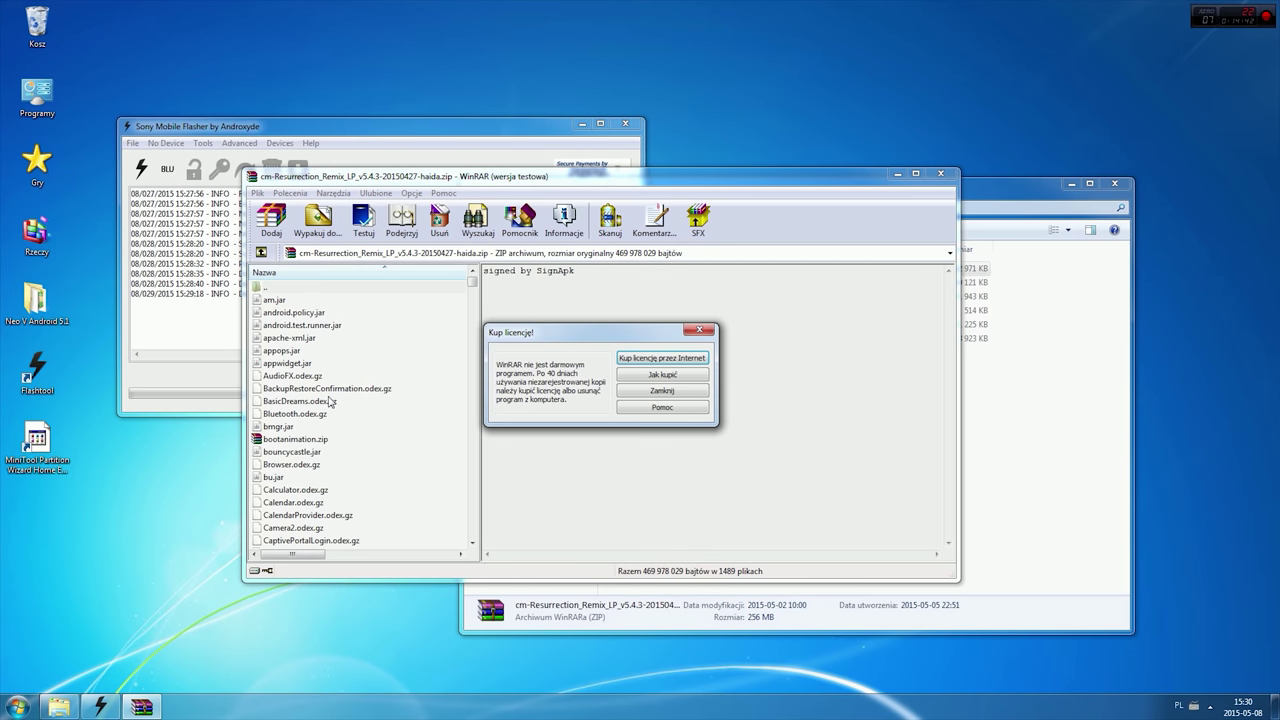
click(699, 329)
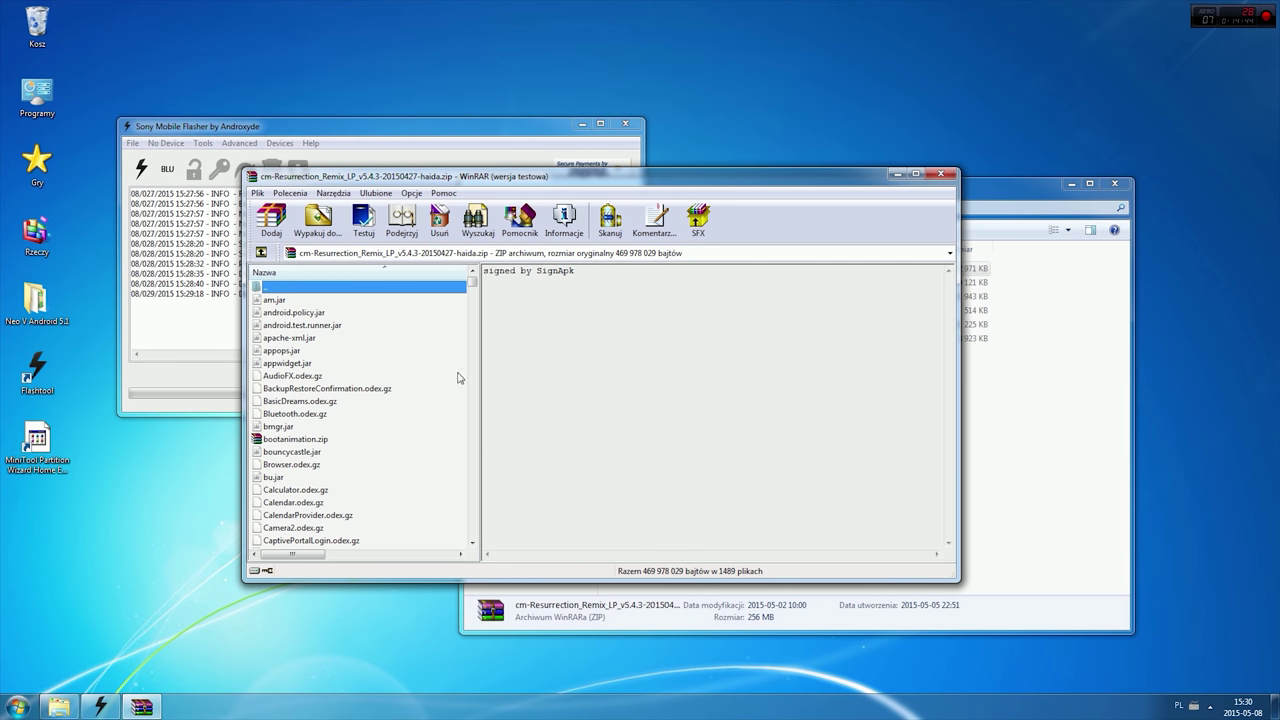
- Find and select the boot.img file inside the ROM archive
scroll(285, 430, down, 3)
click(284, 430)
scroll(284, 430, down, 3)
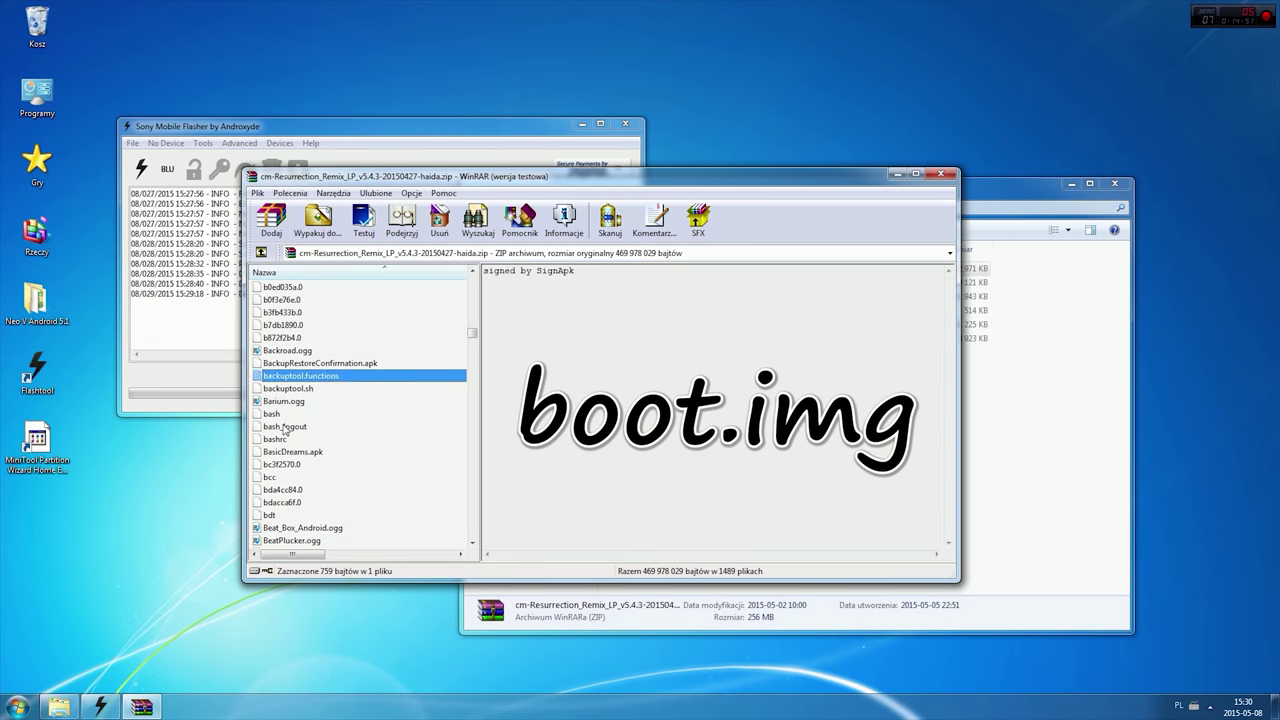
text(boot.img)
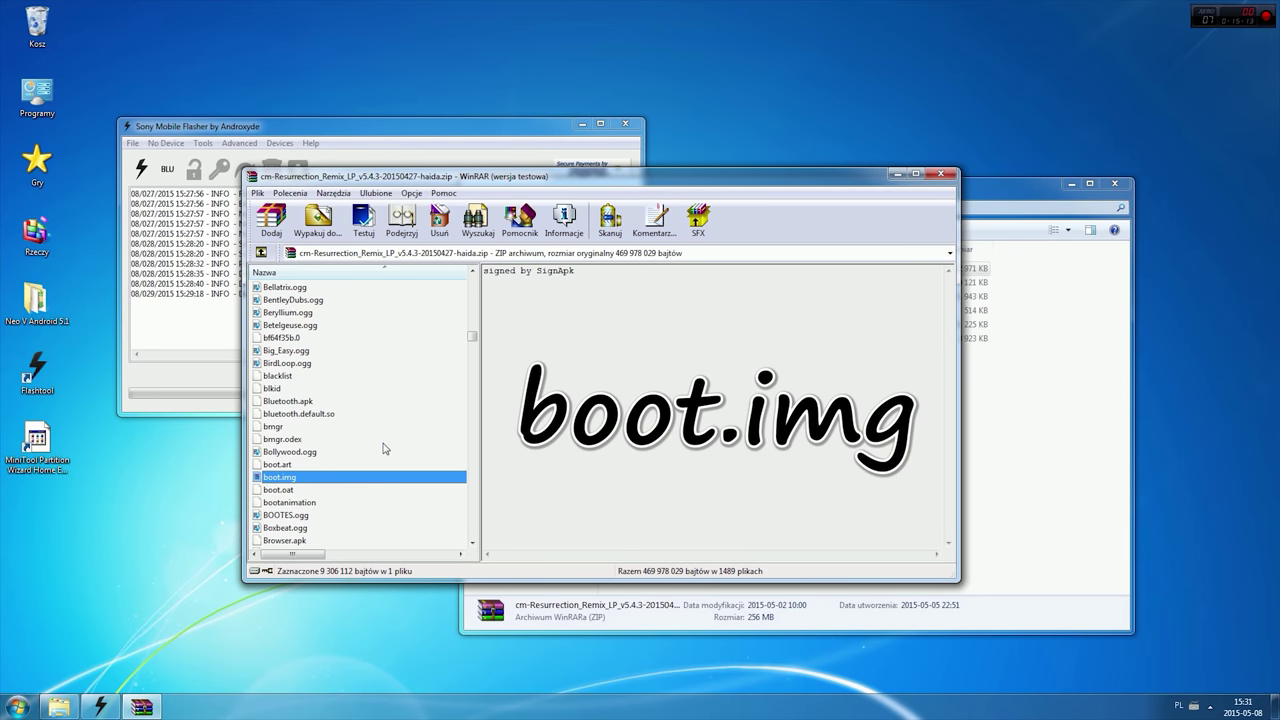
- In the folder window, go to the firmwares folder within .flashTool in the user's profile under Użytkownicy on drive C:
click(1051, 615)
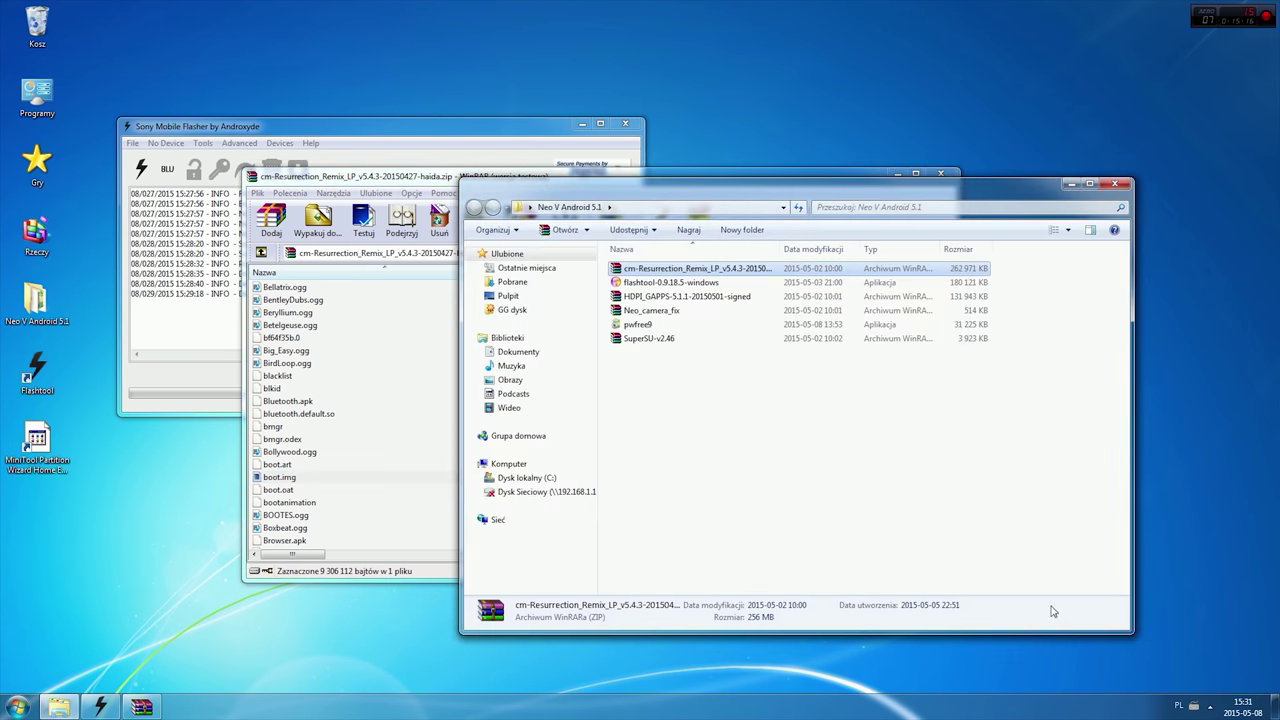
click(550, 479)
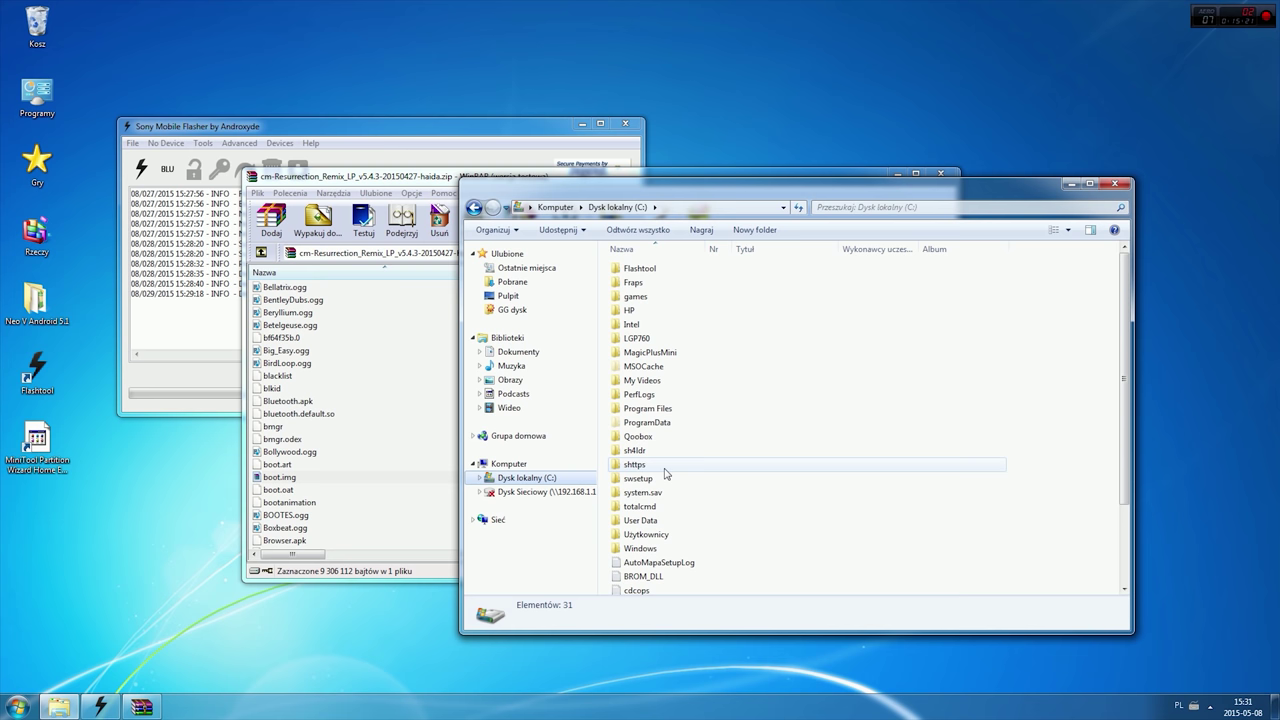
double_click(655, 534)
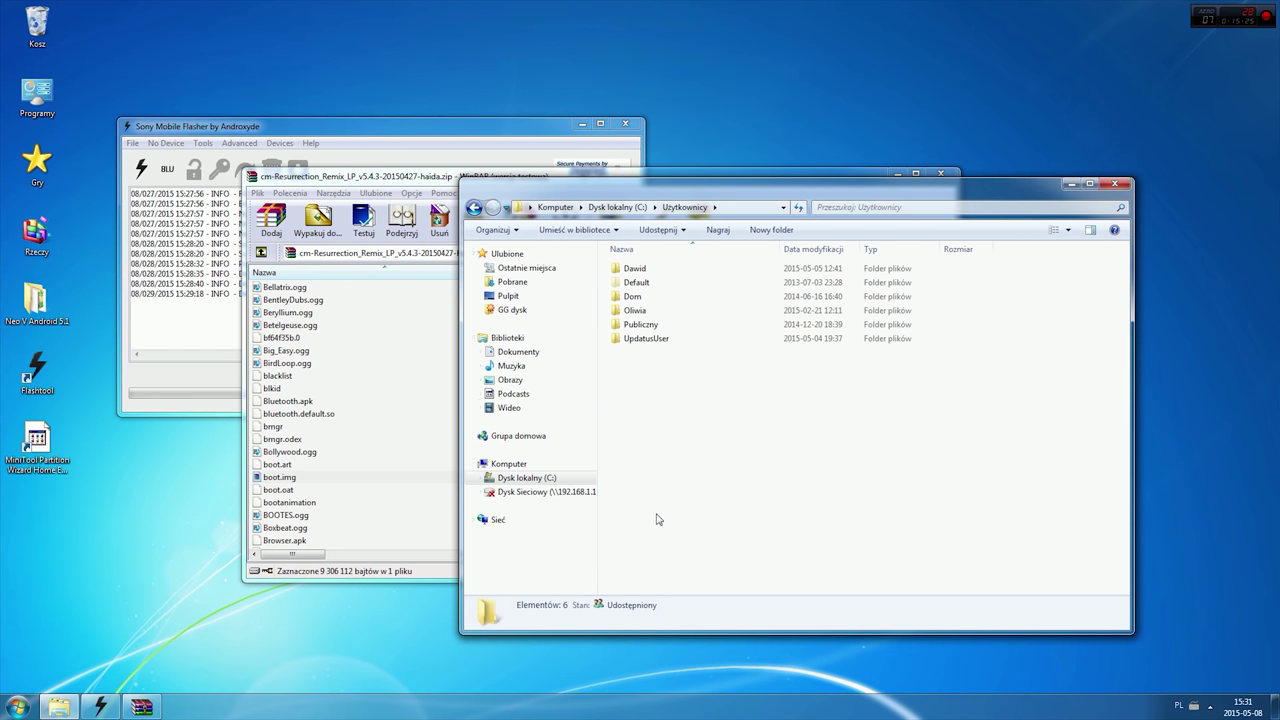
double_click(678, 268)
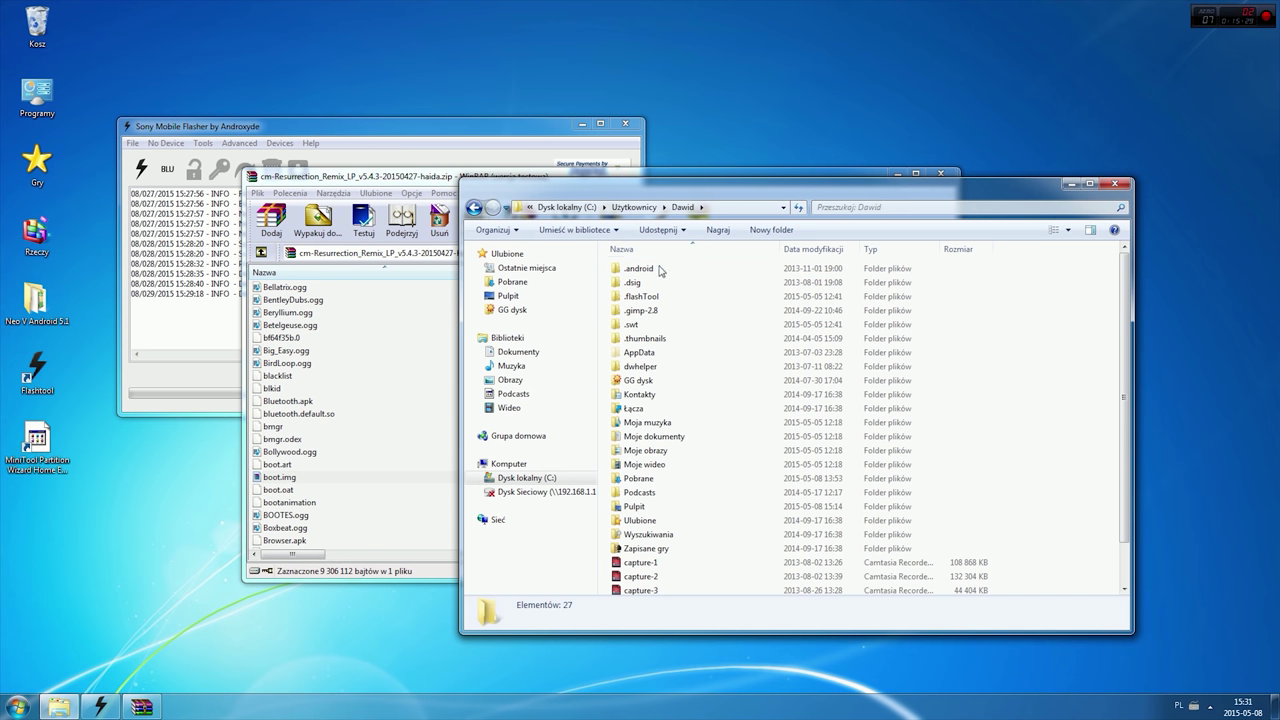
click(659, 300)
double_click(659, 298)
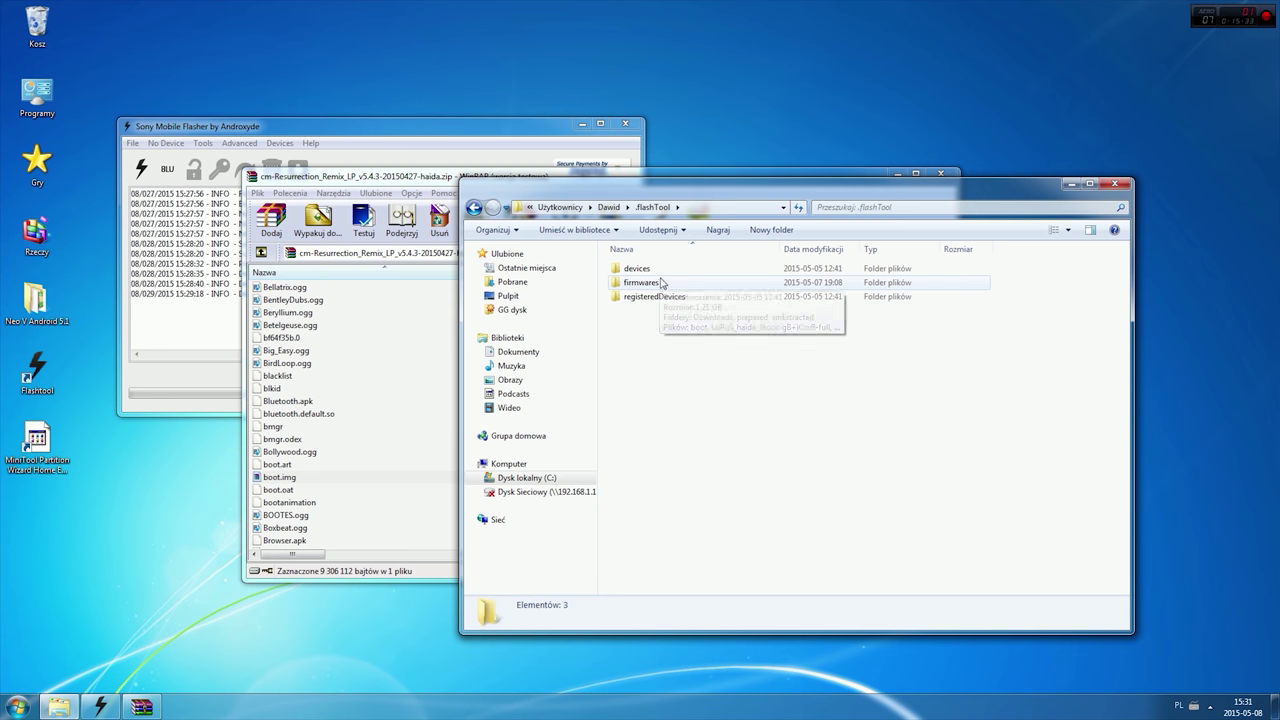
double_click(677, 284)
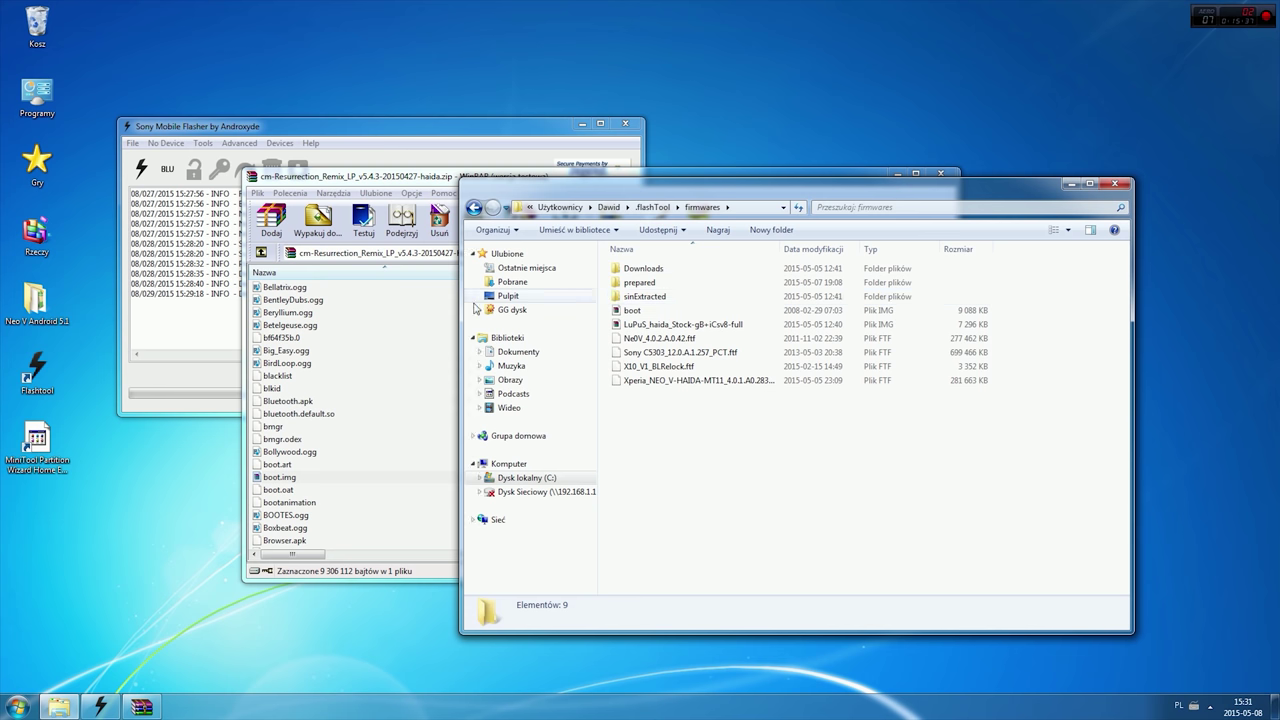
- Extract boot.img from the ROM archive into the firmwares folder, replacing the existing file, and close the folder and archive windows
click(274, 478)
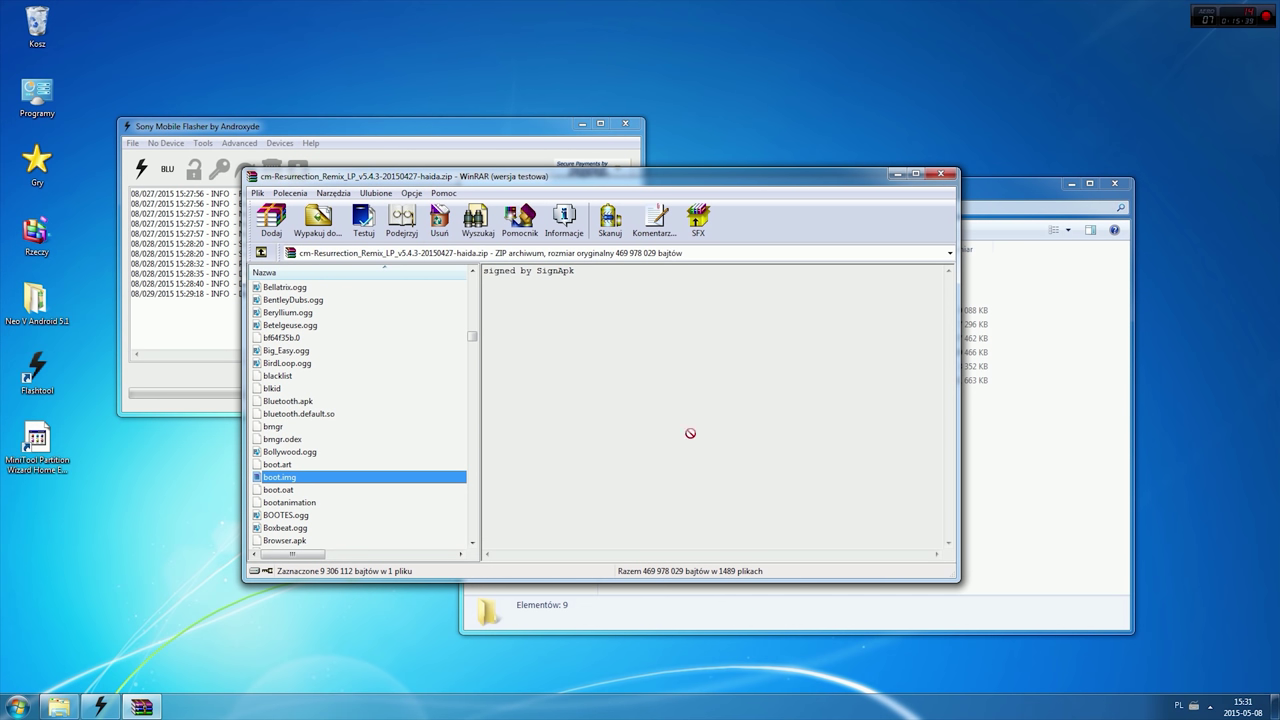
drag(1050, 430, 1050, 430)
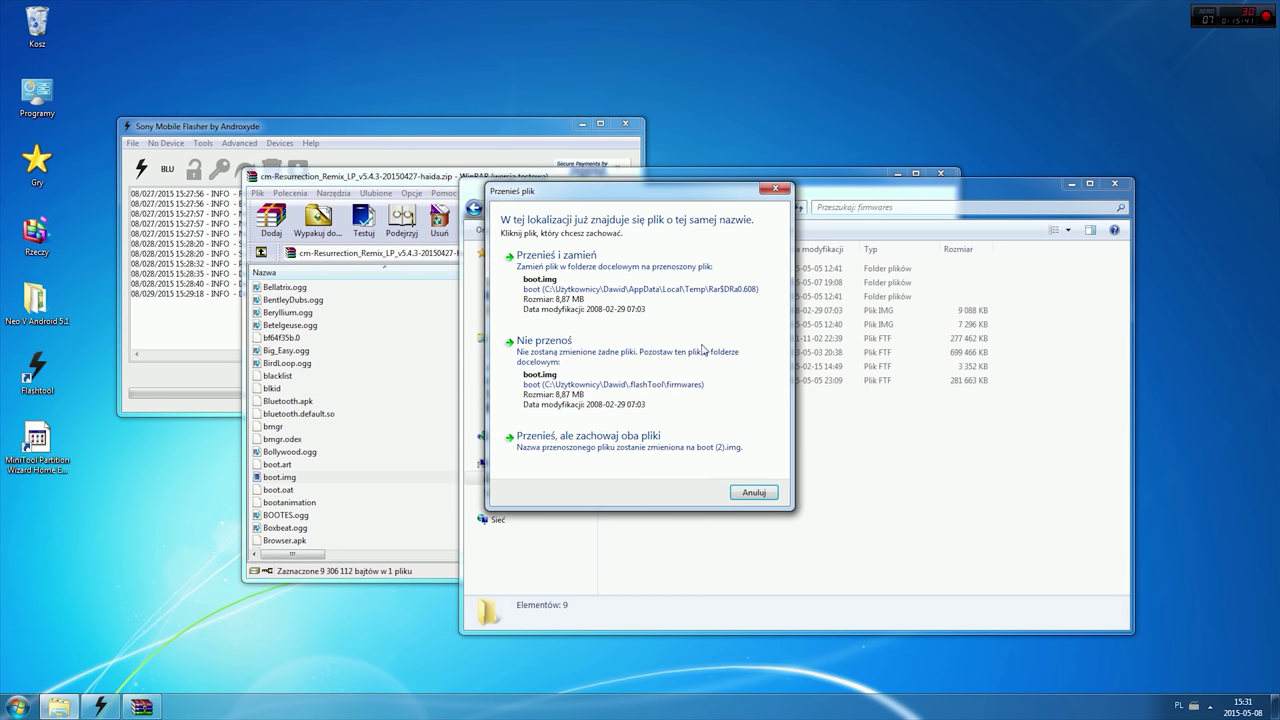
click(657, 299)
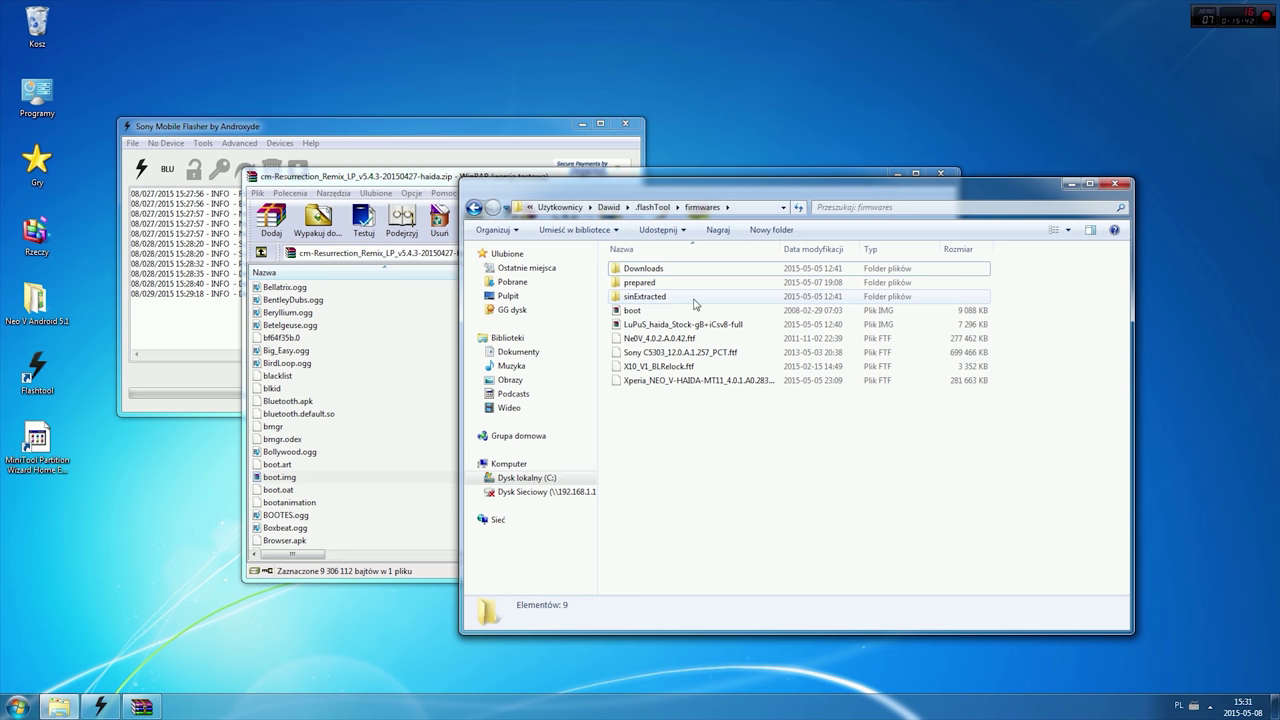
click(1116, 184)
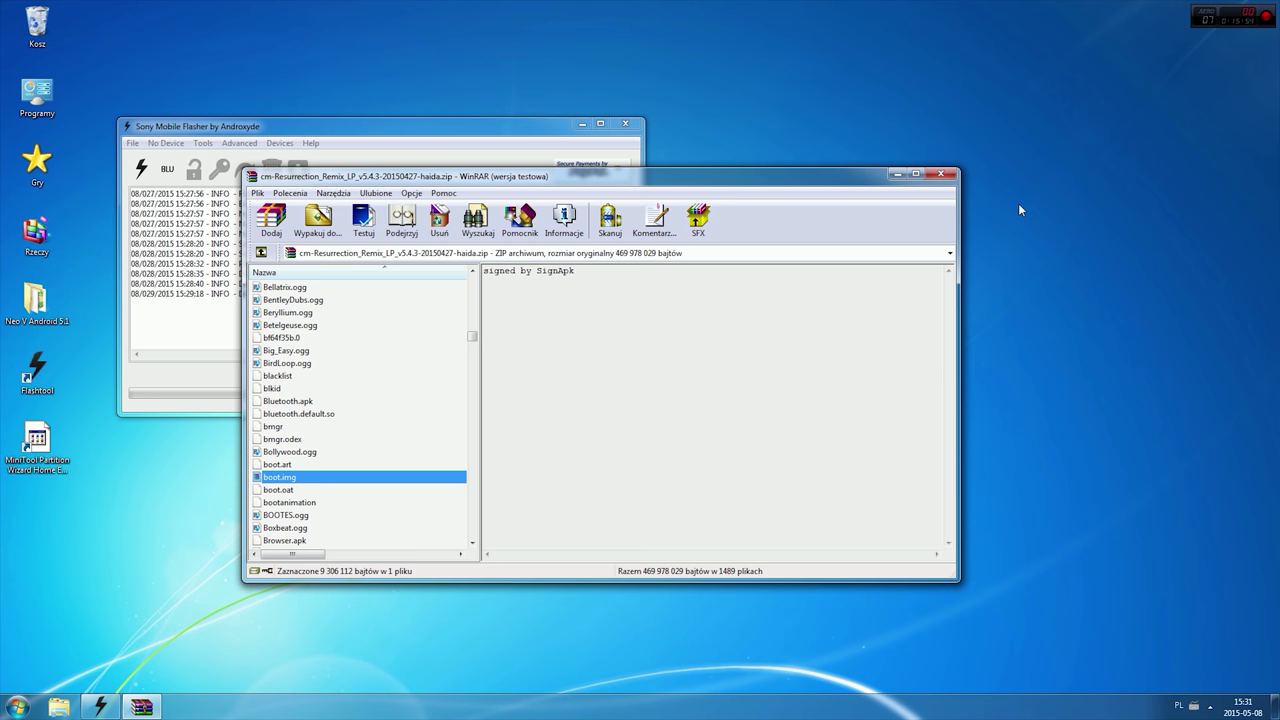
click(944, 173)
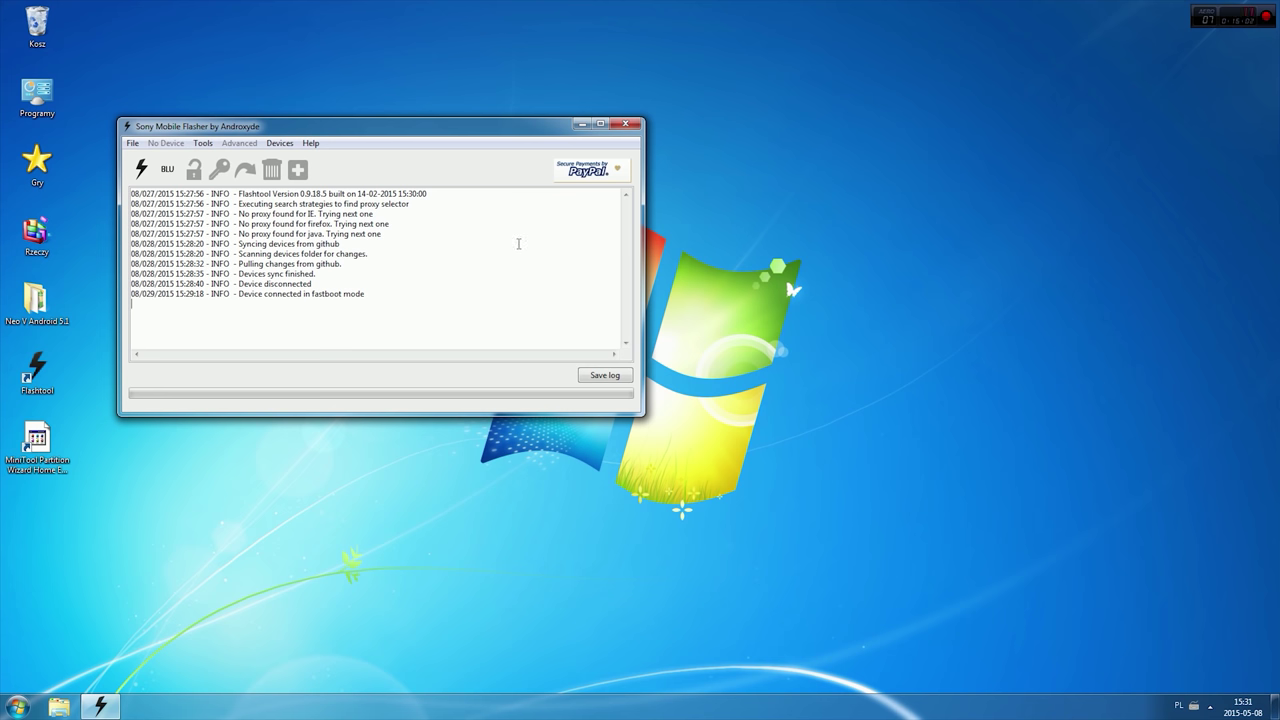
- Flash the phone's kernel in Fastboot mode with the boot file from the firmwares folder, filtering the file list by *.img
click(142, 168)
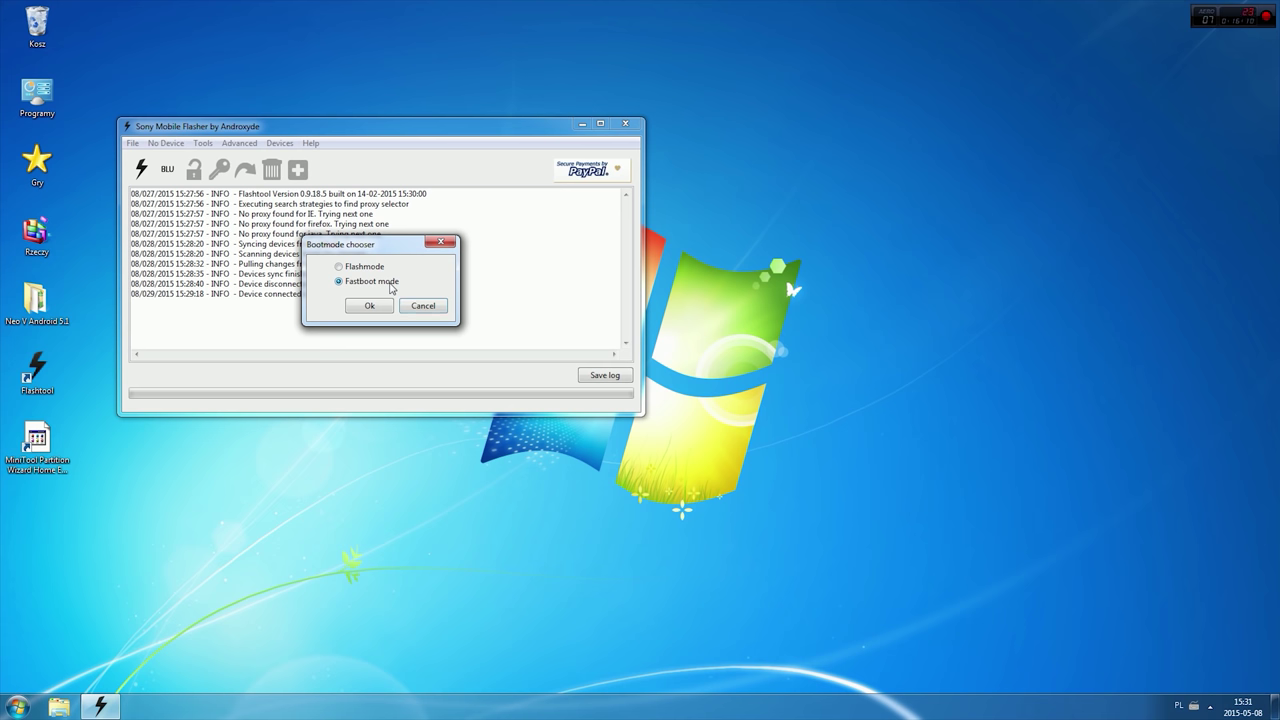
click(368, 306)
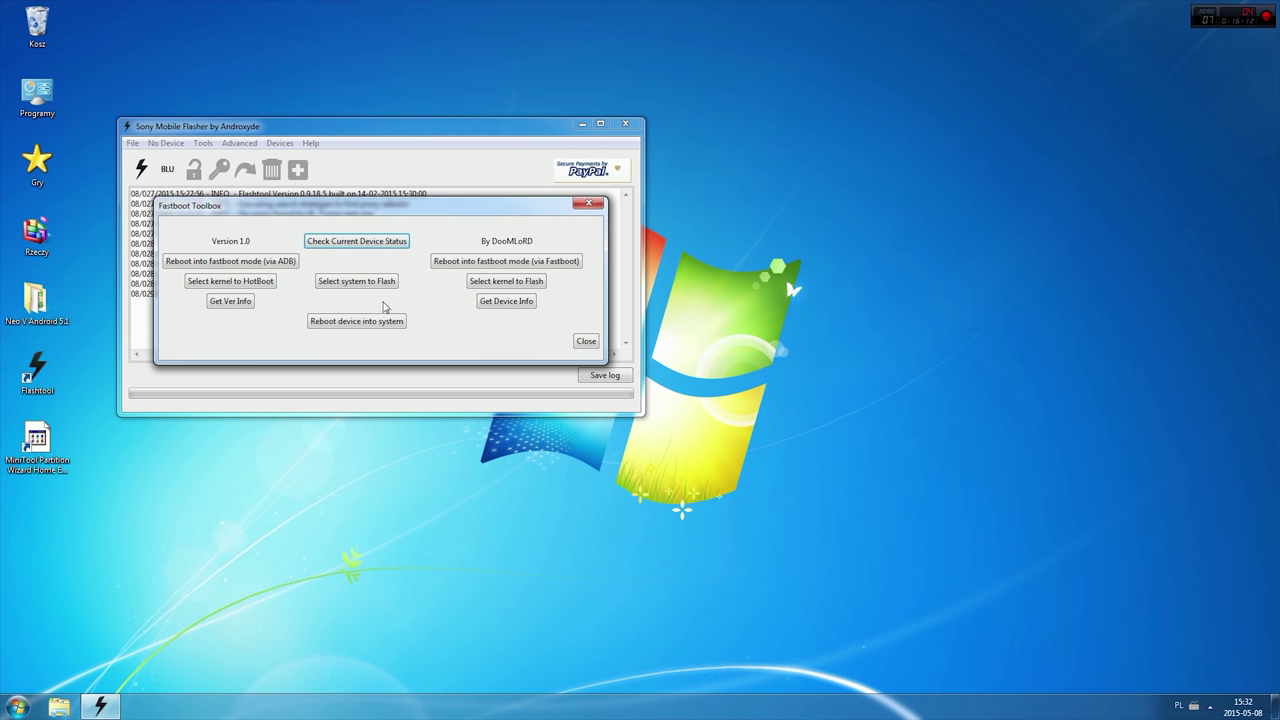
click(486, 286)
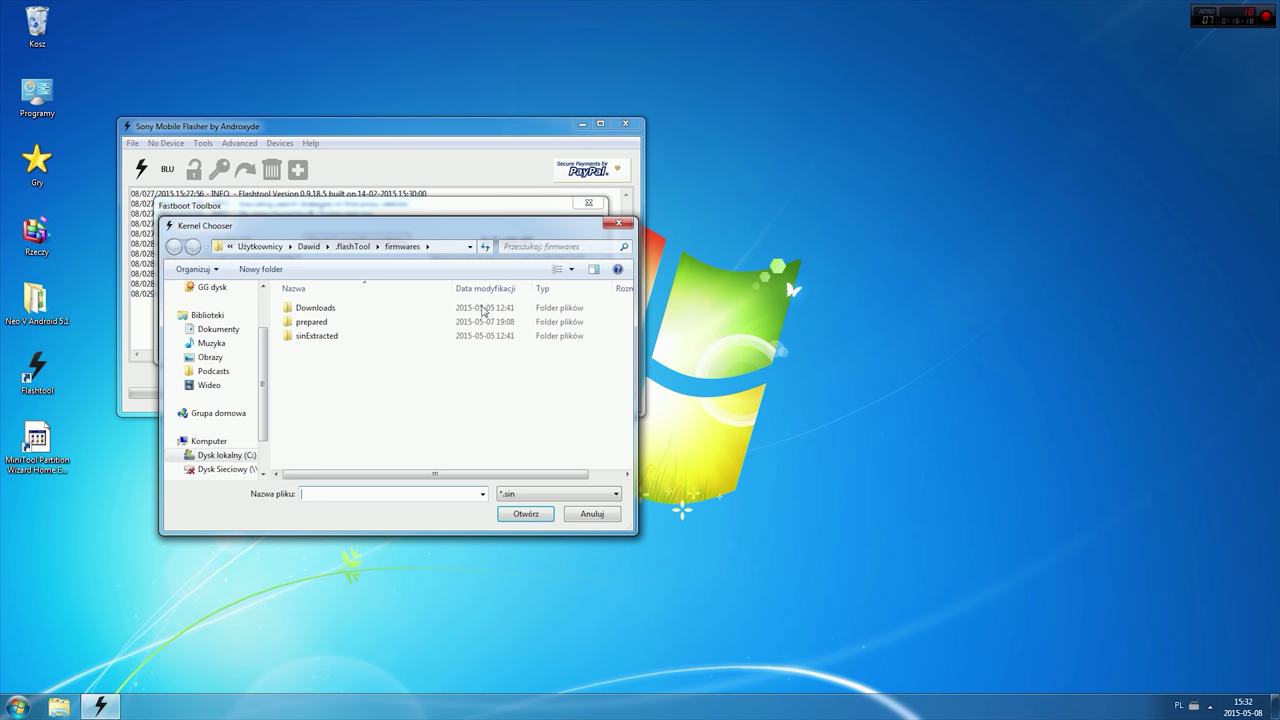
click(577, 494)
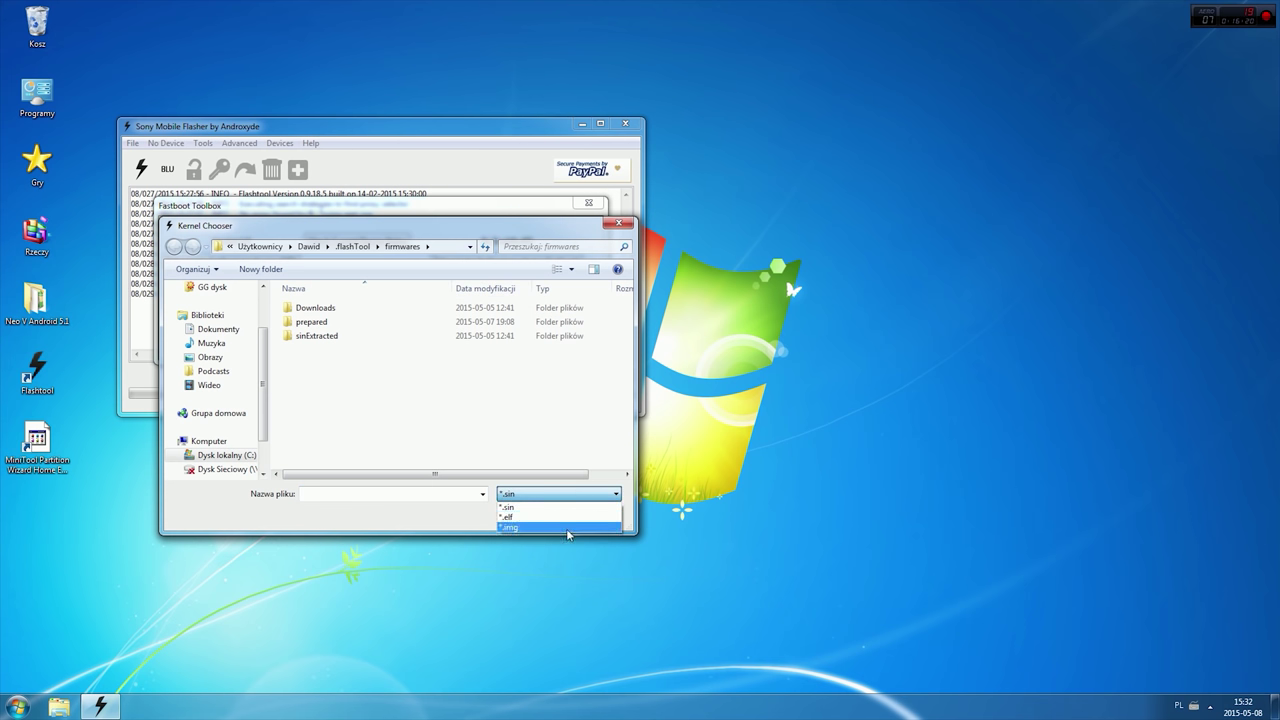
click(566, 528)
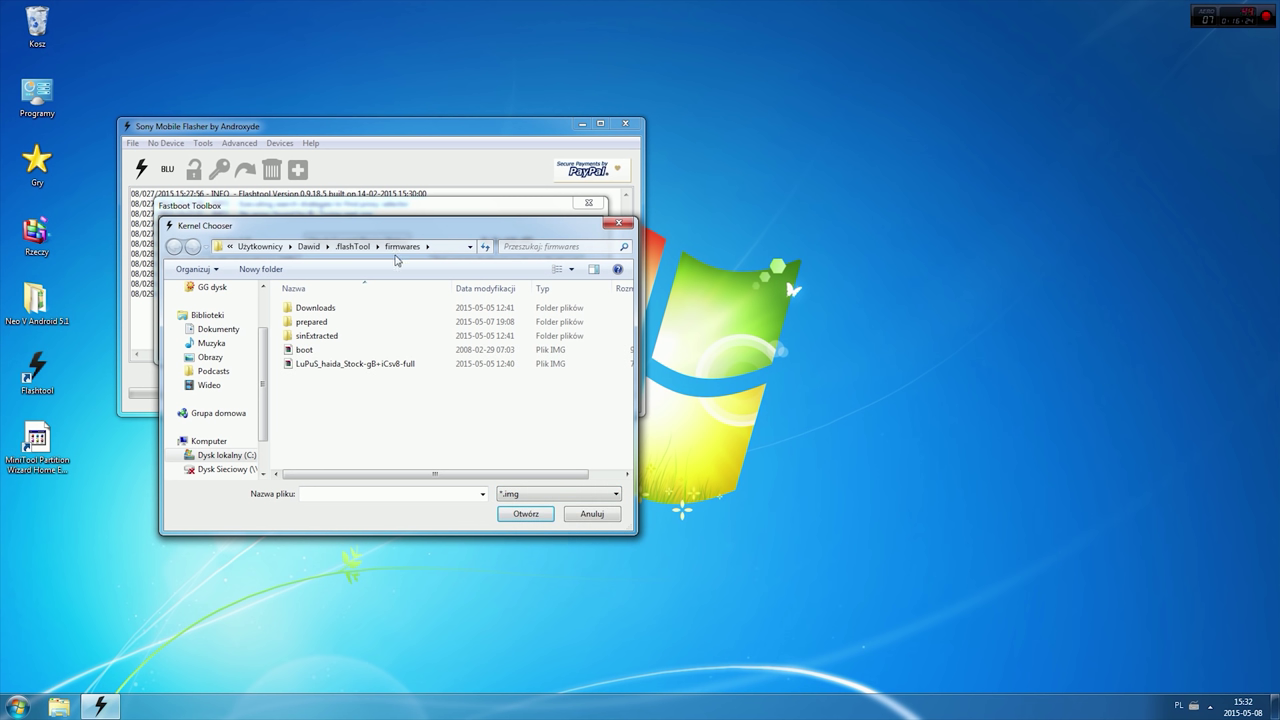
click(360, 352)
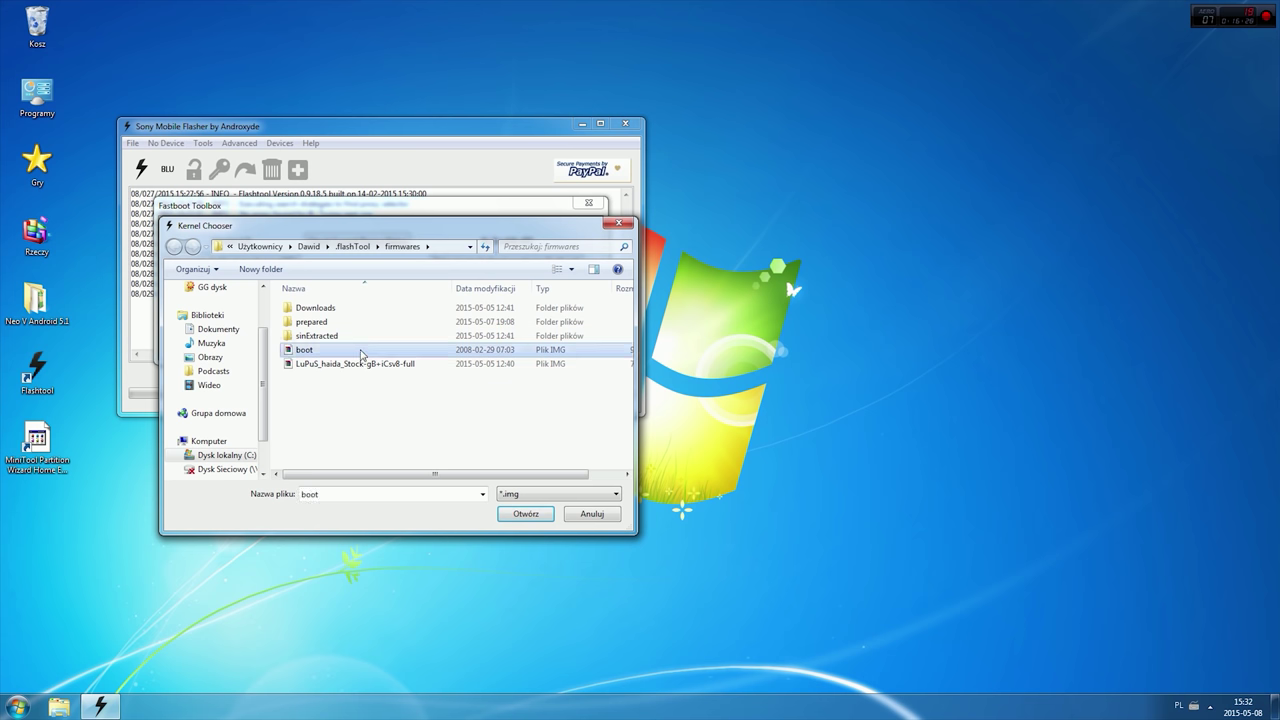
click(519, 518)
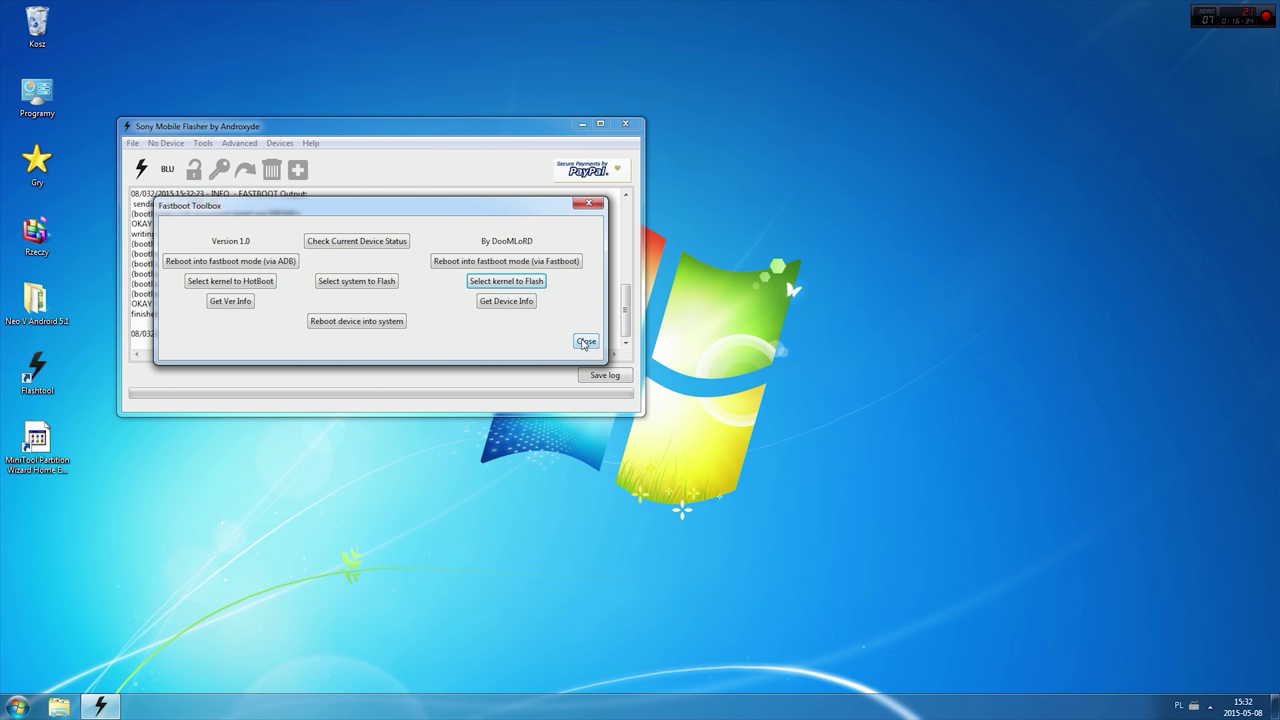
- Close the Fastboot Toolbox and check the OKAY line of the flash operation in the log
click(584, 342)
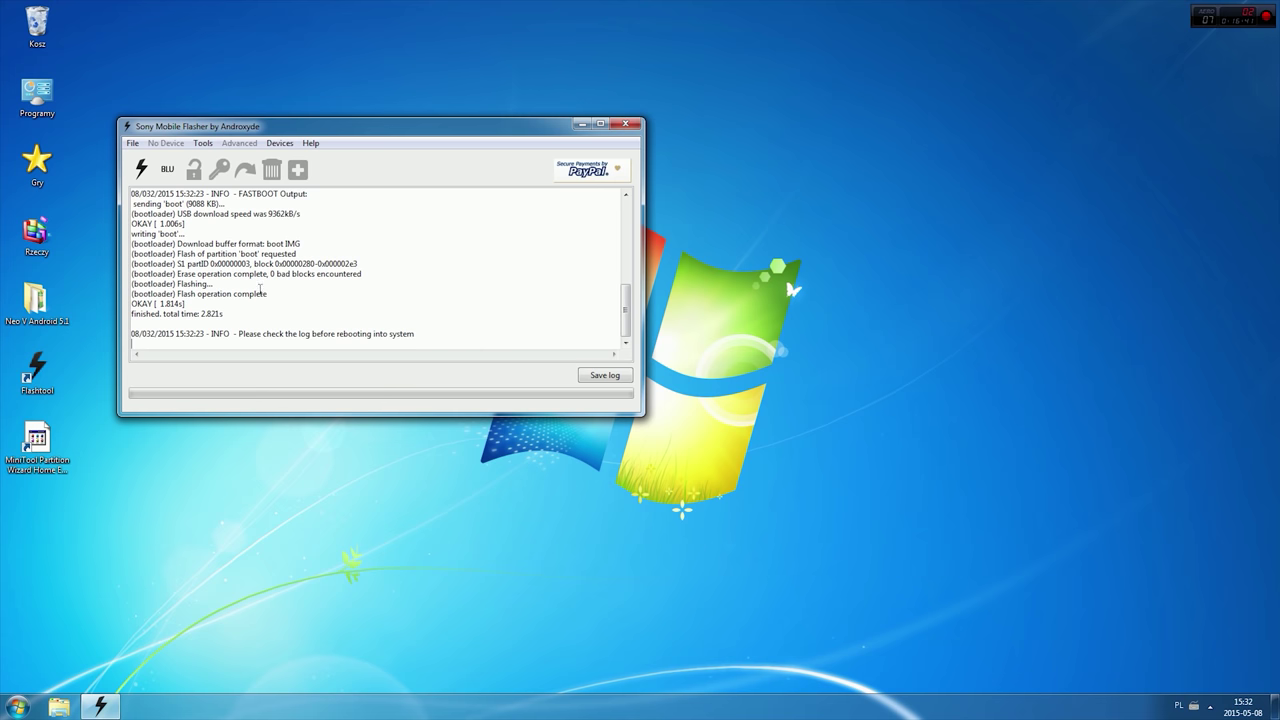
scroll(231, 262, up, 1)
drag(222, 304, 131, 303)
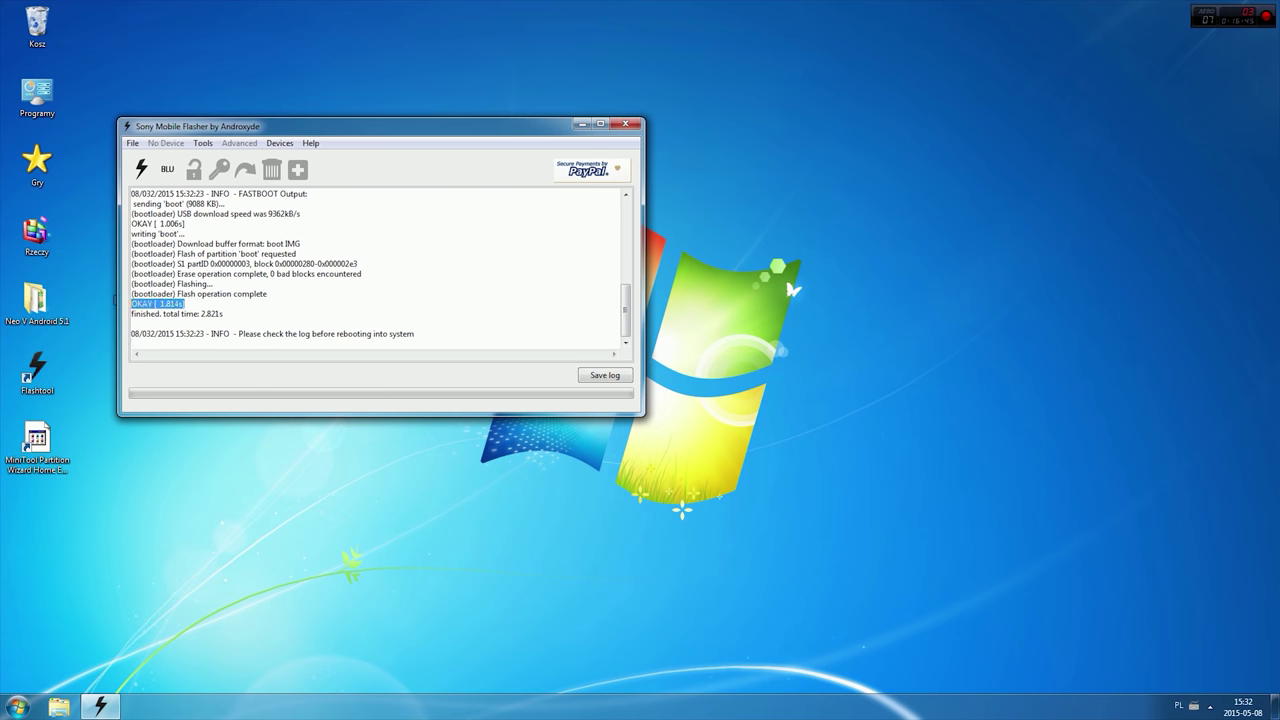